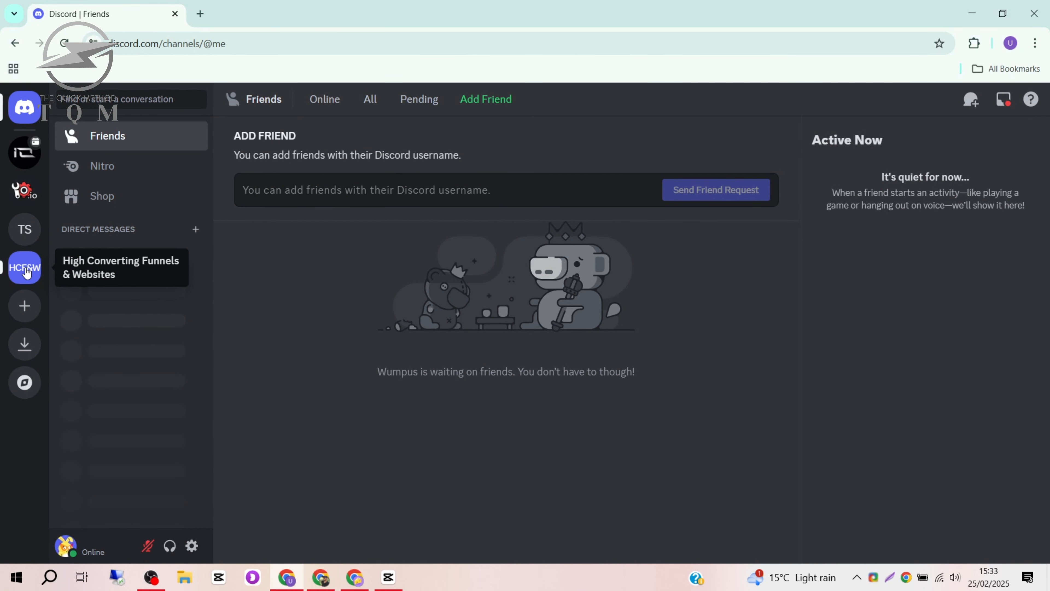
Create a new server named "youtube test server"
click(25, 305)
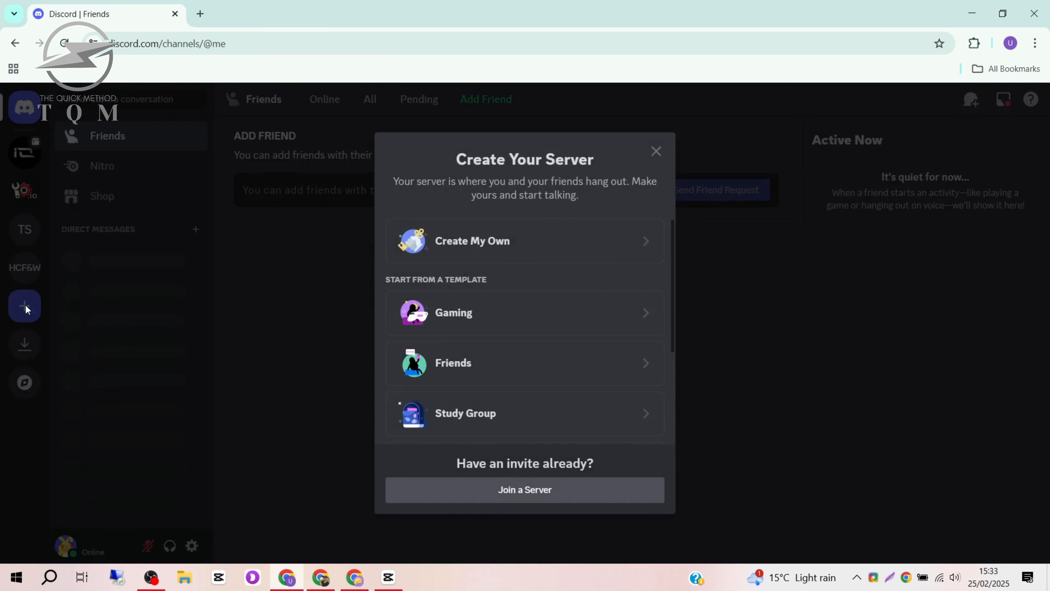
click(493, 296)
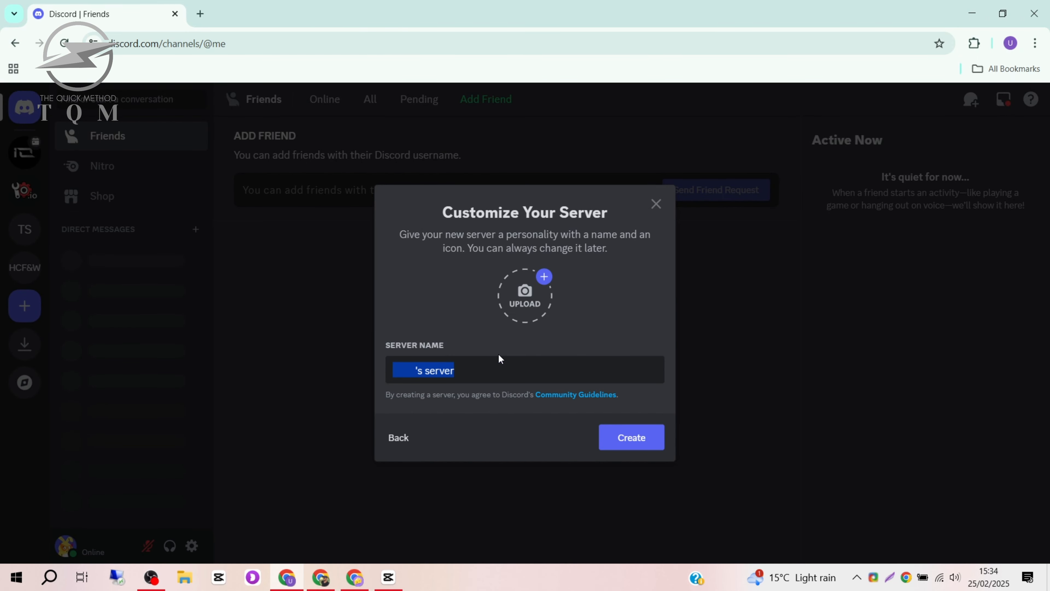
text(youtub)
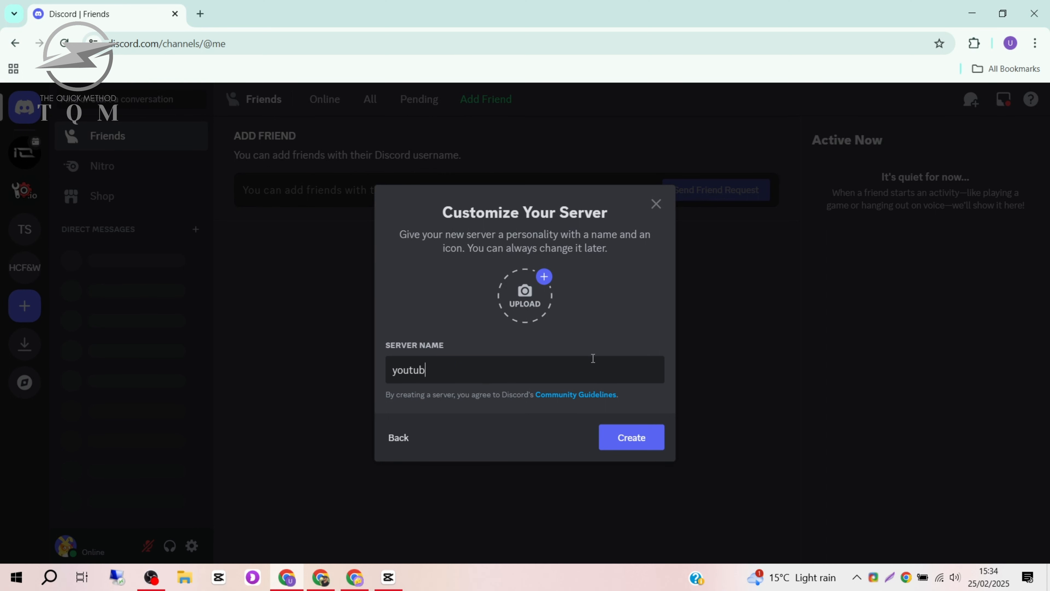
text(e test server)
click(639, 440)
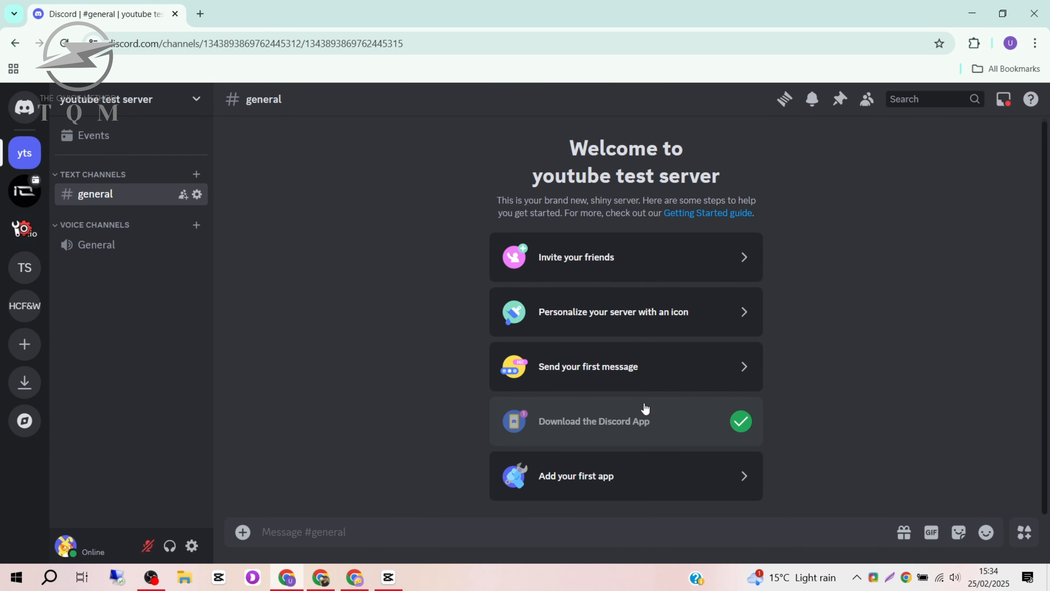
View the invite link for youtube test server, and close the invitation without sharing it
click(694, 260)
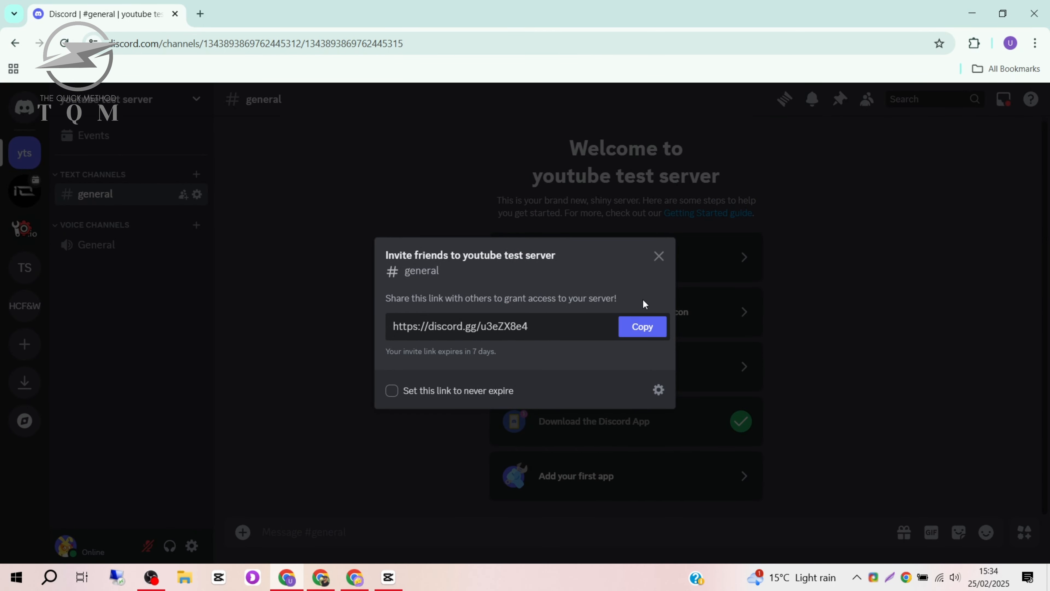
click(658, 256)
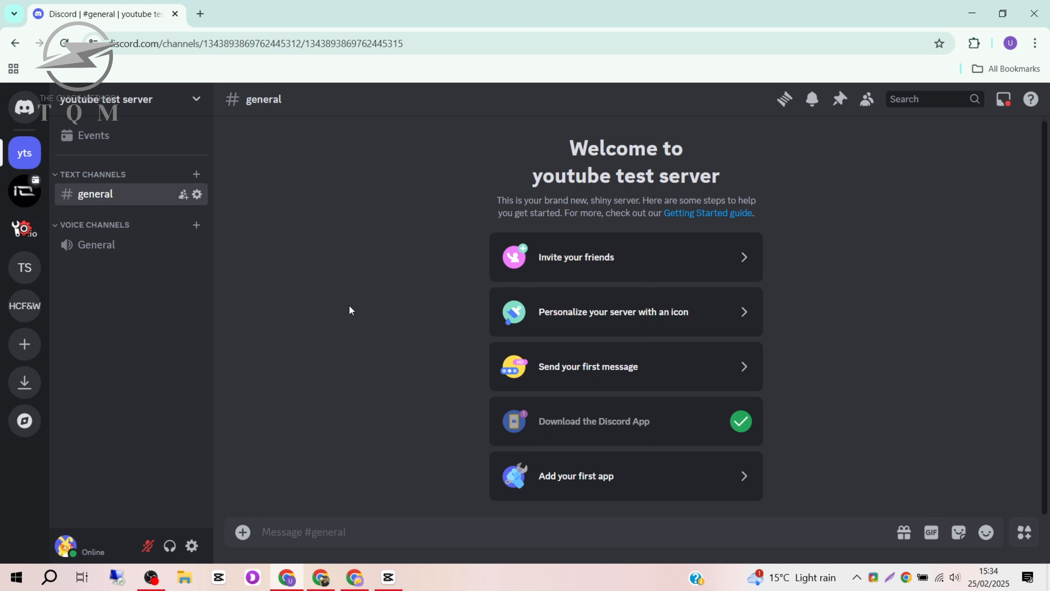
Add a text channel named "moderators" to the server's Text Channels category
click(197, 174)
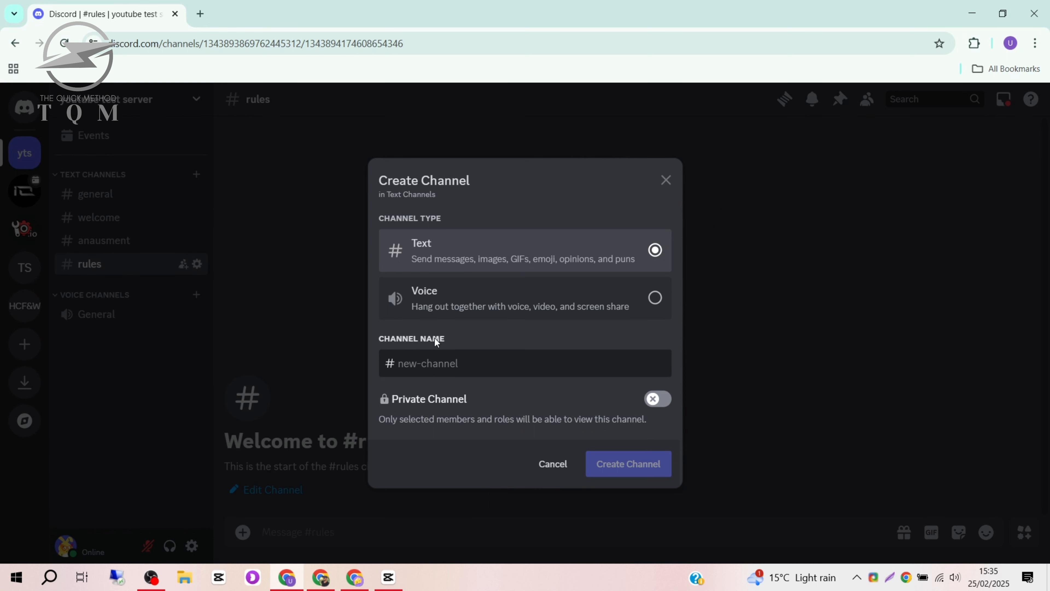
text(mo)
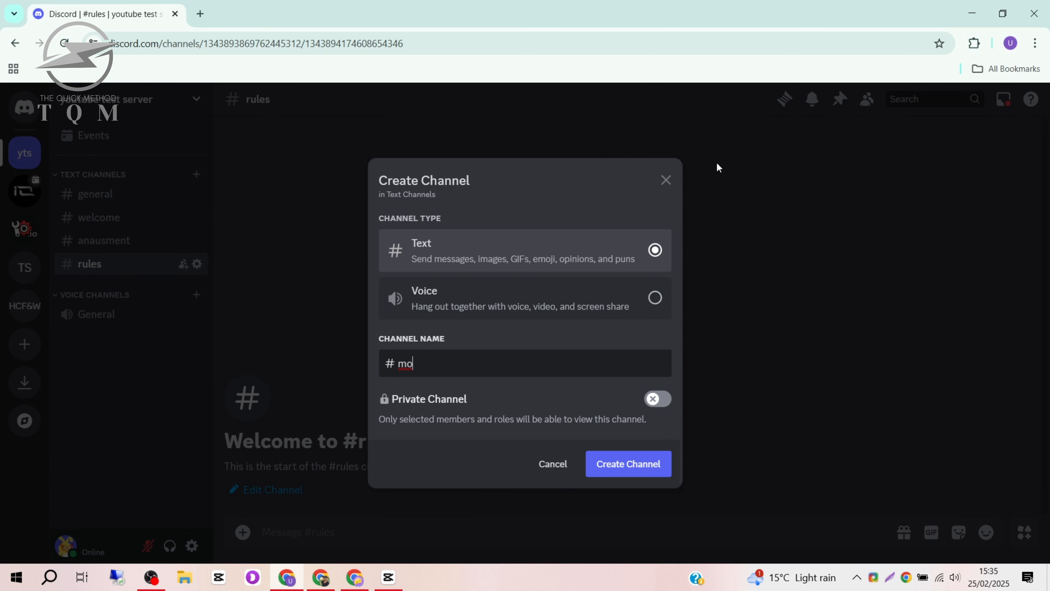
text(derators)
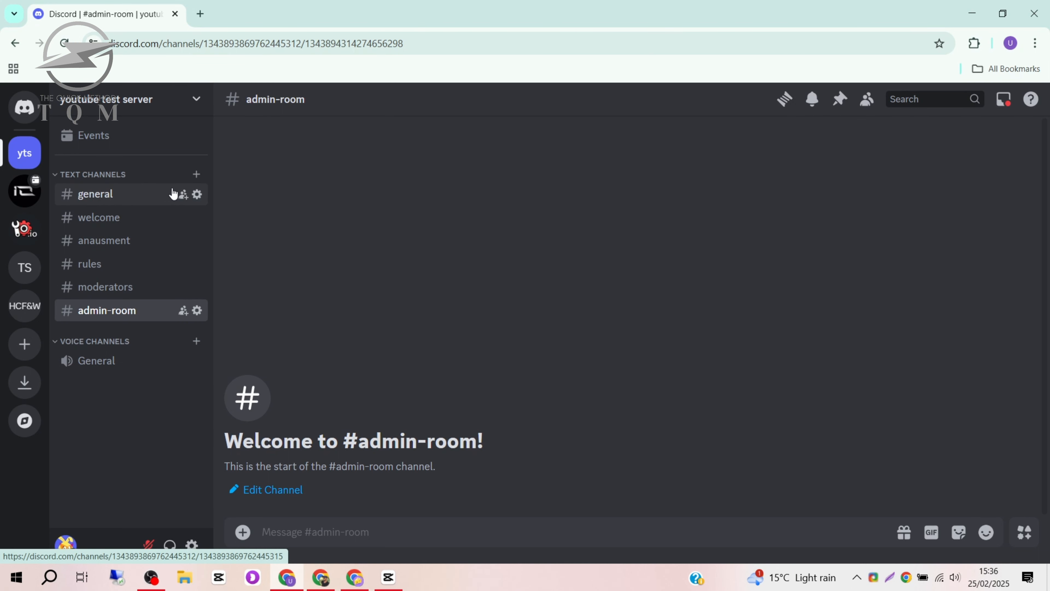
Create two more public text channels named "livestream" and "memes" in the Text Channels category
click(197, 173)
text(livestream)
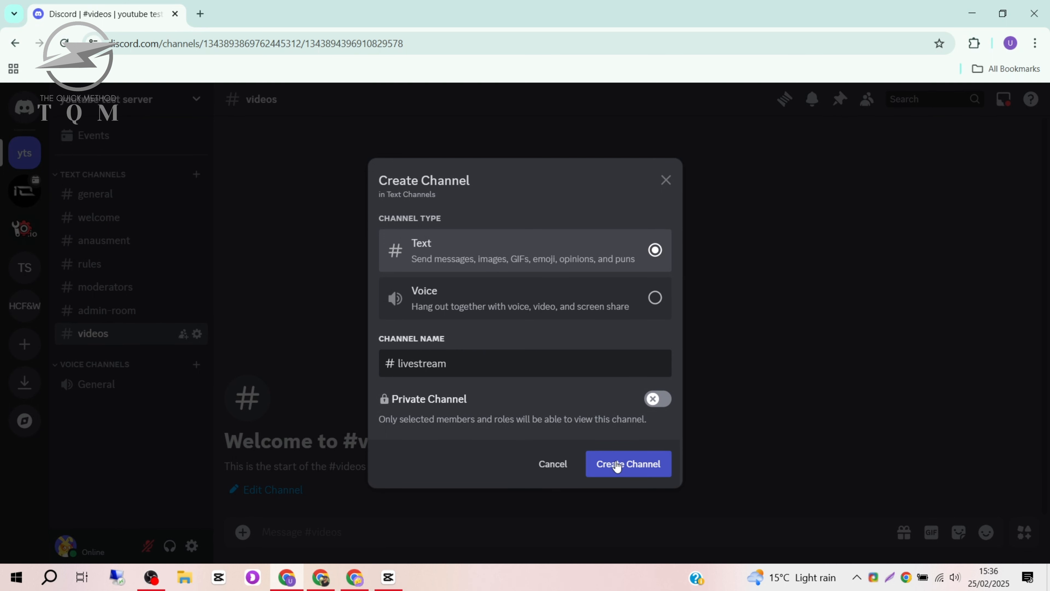
click(616, 464)
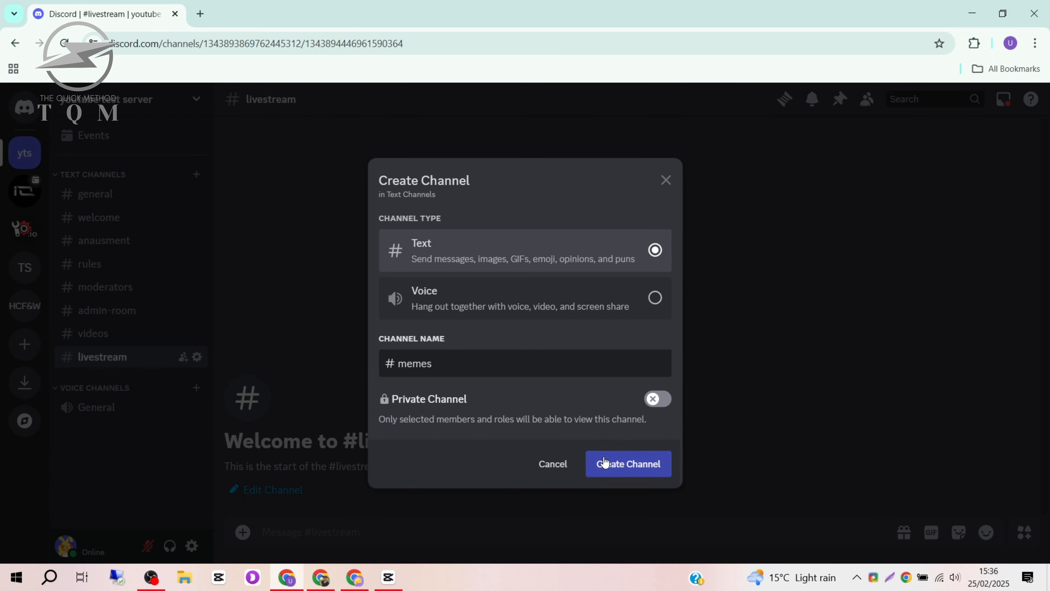
click(604, 462)
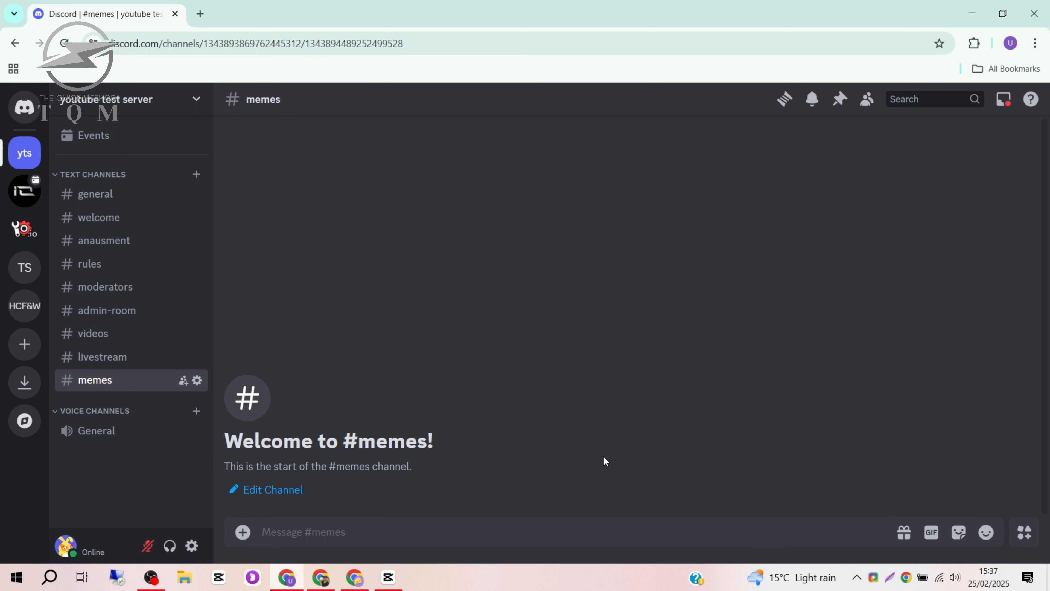
Add game chat channels to the Voice Channels category, including "game-chat-3" with the Voice channel type
click(197, 410)
click(628, 464)
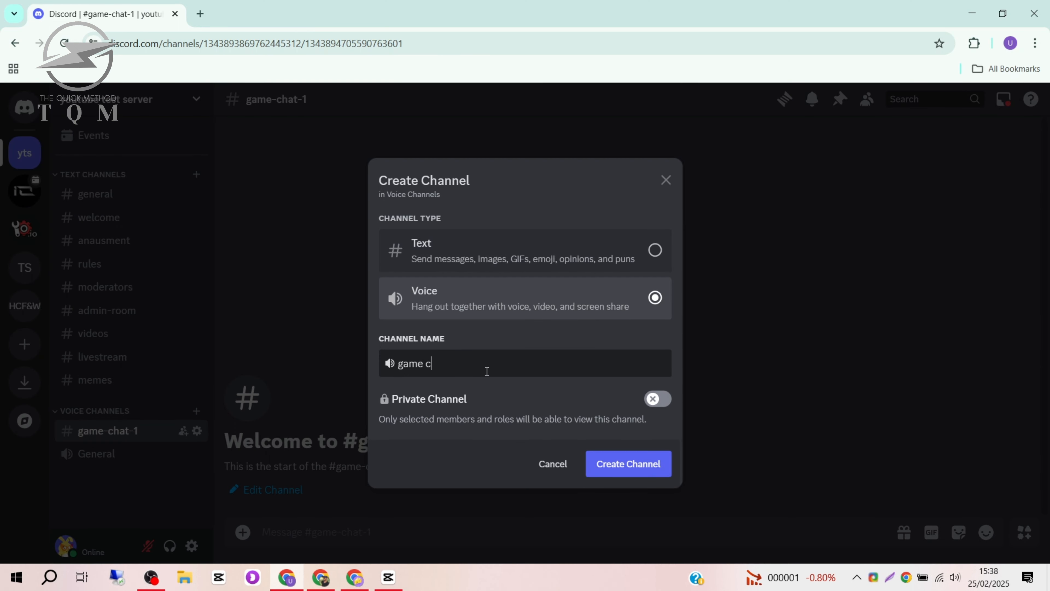
text(hat-3)
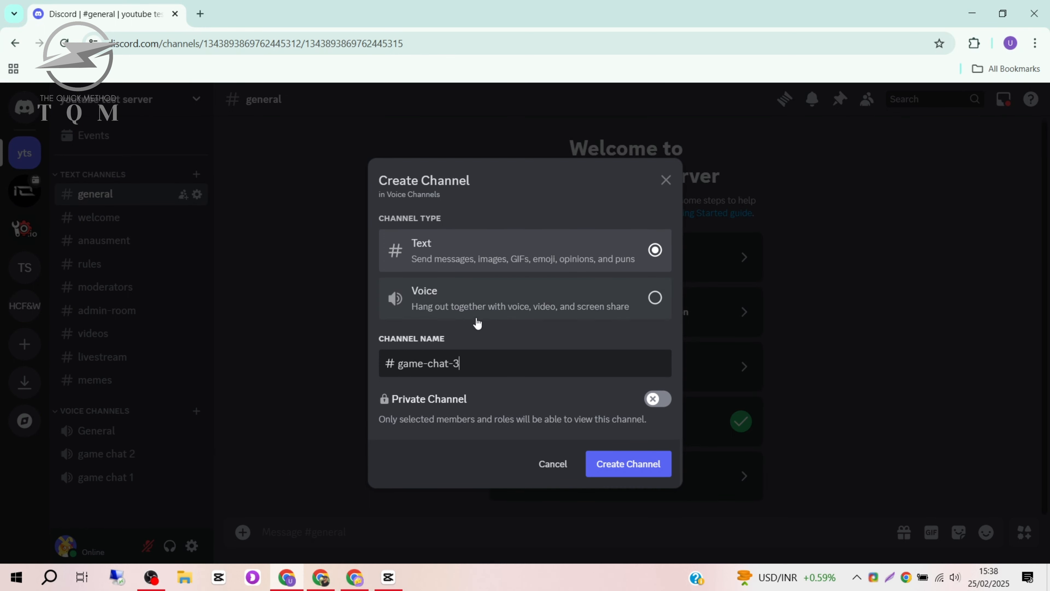
click(477, 313)
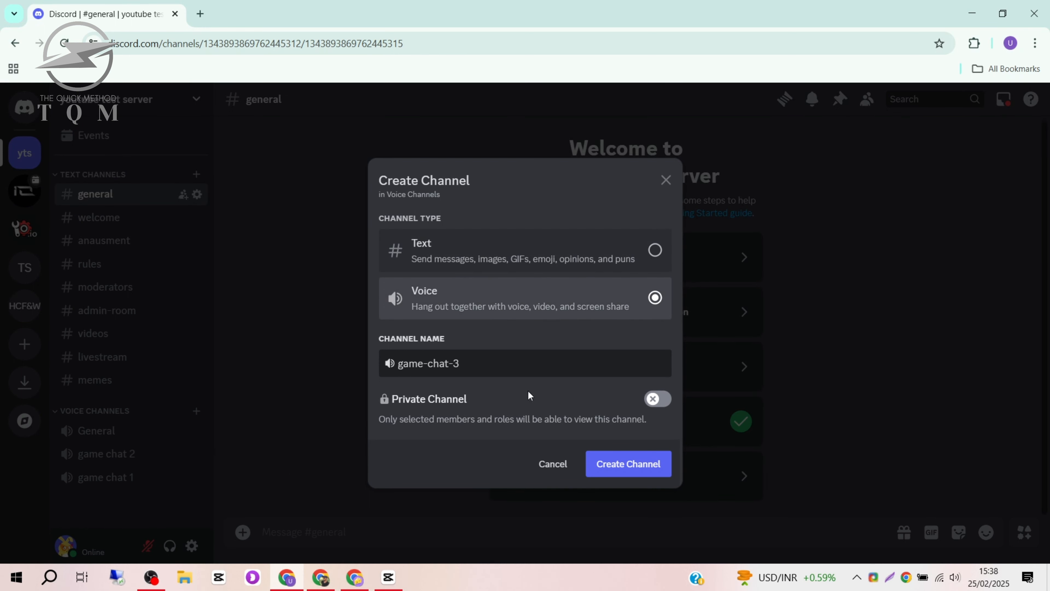
click(611, 464)
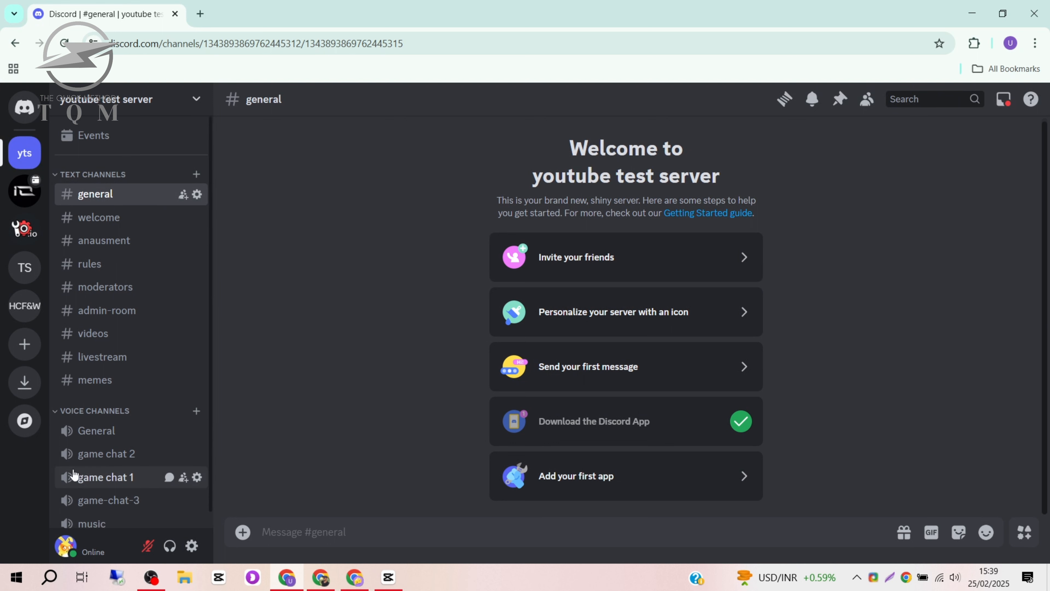
Create a category named "welcome" and move the rules channel into it
scroll(75, 475, down, 1)
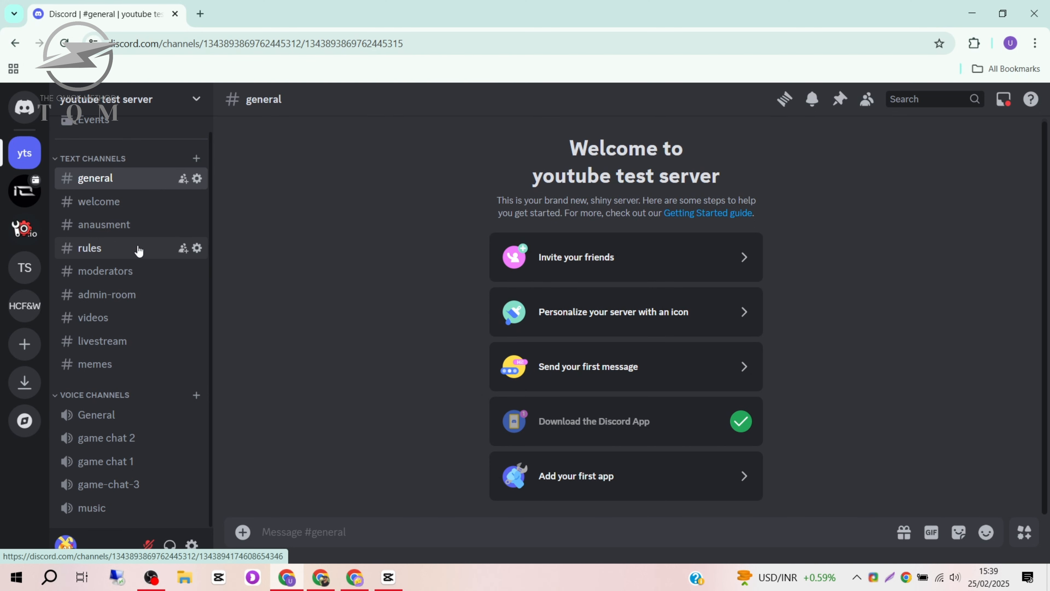
right_click(127, 151)
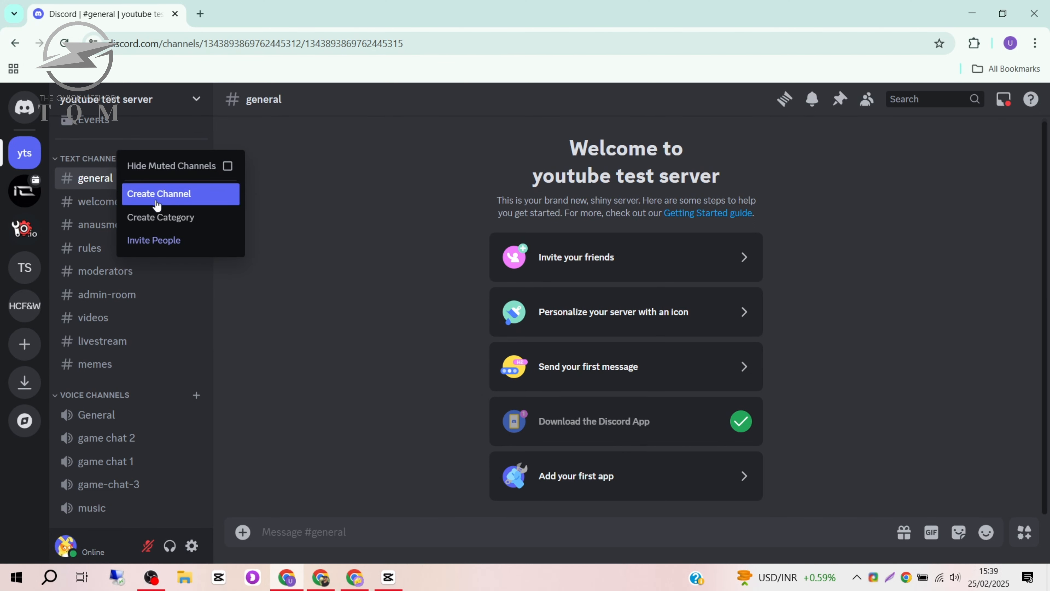
click(161, 217)
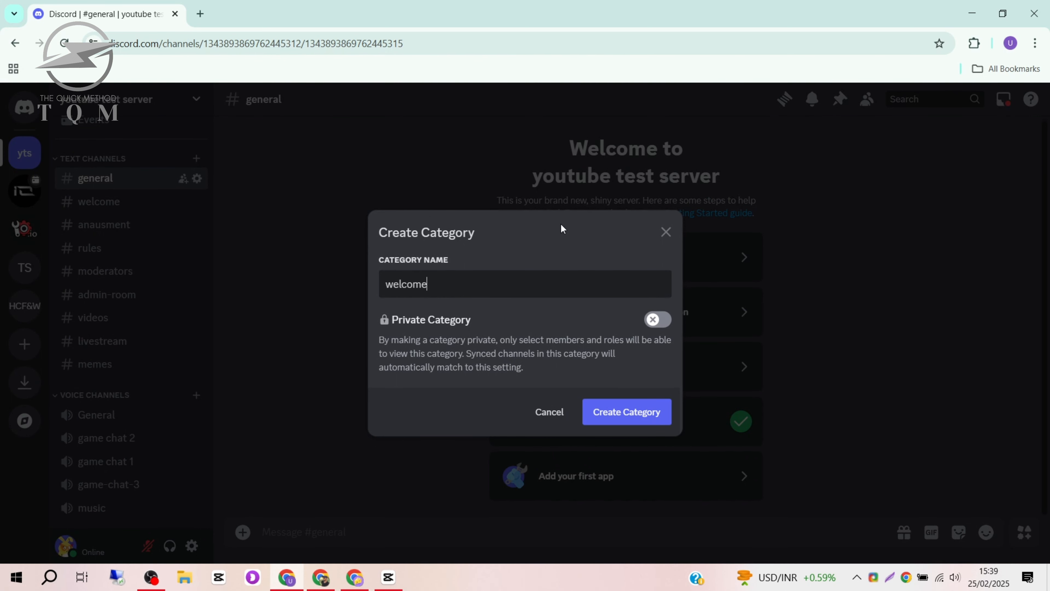
key(Return)
drag(89, 289, 113, 211)
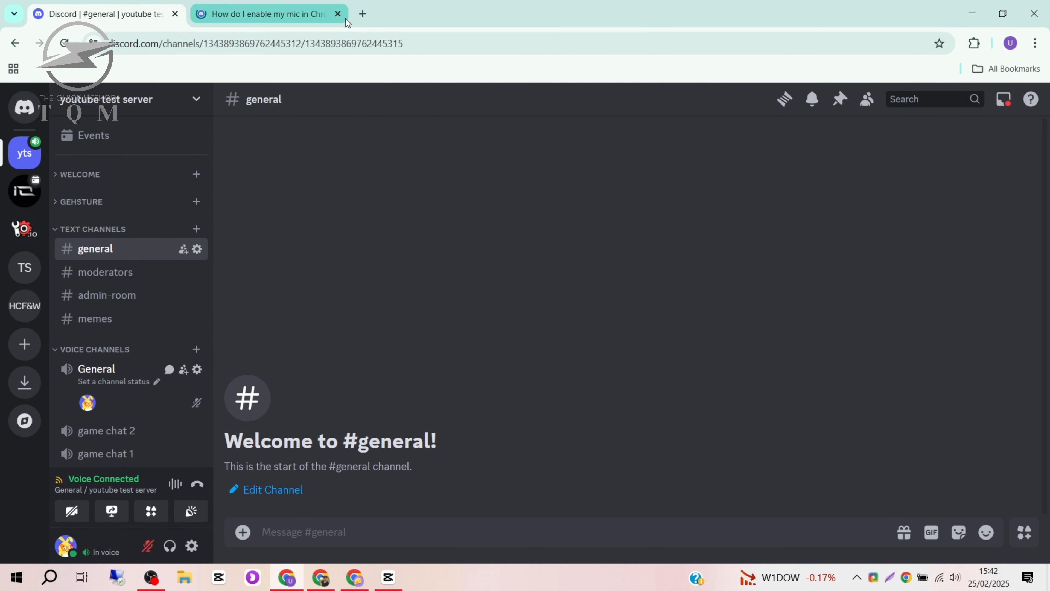
Close the microphone help page, and rename the General voice channel with a heavy tick emoji before its name, saving the change
click(338, 14)
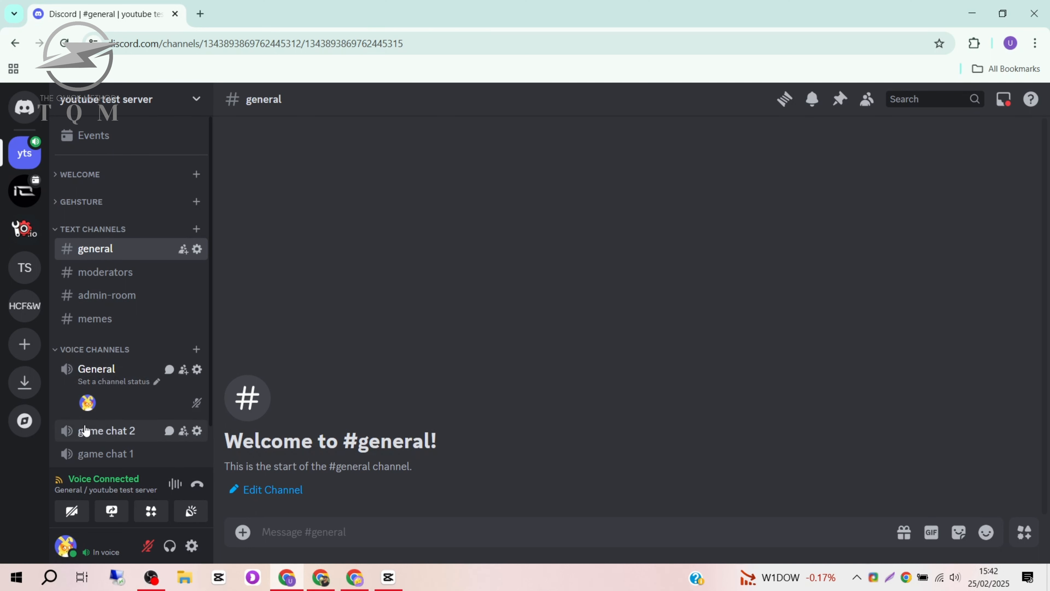
click(197, 369)
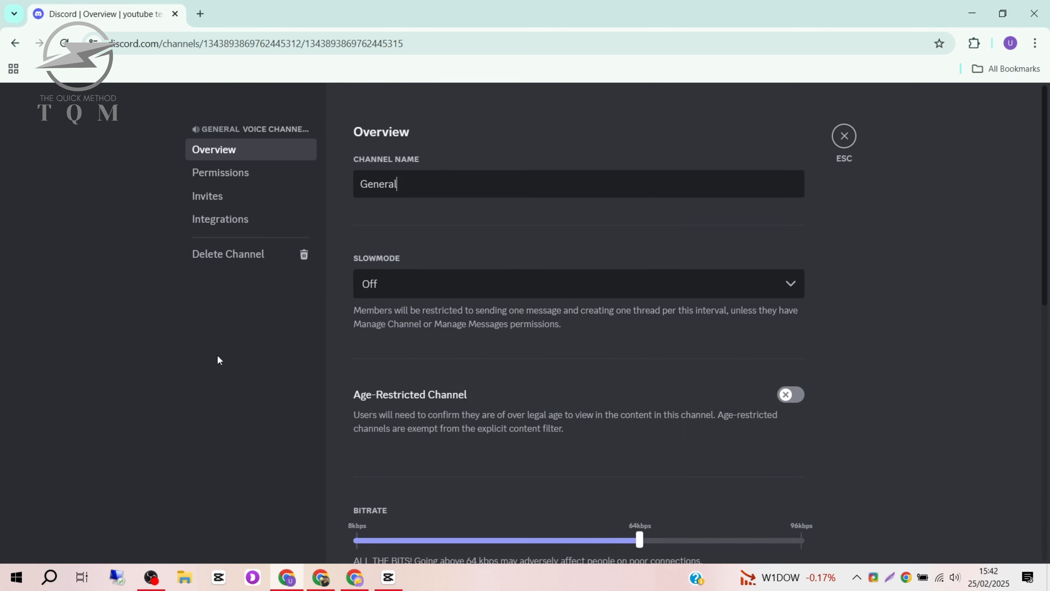
click(367, 185)
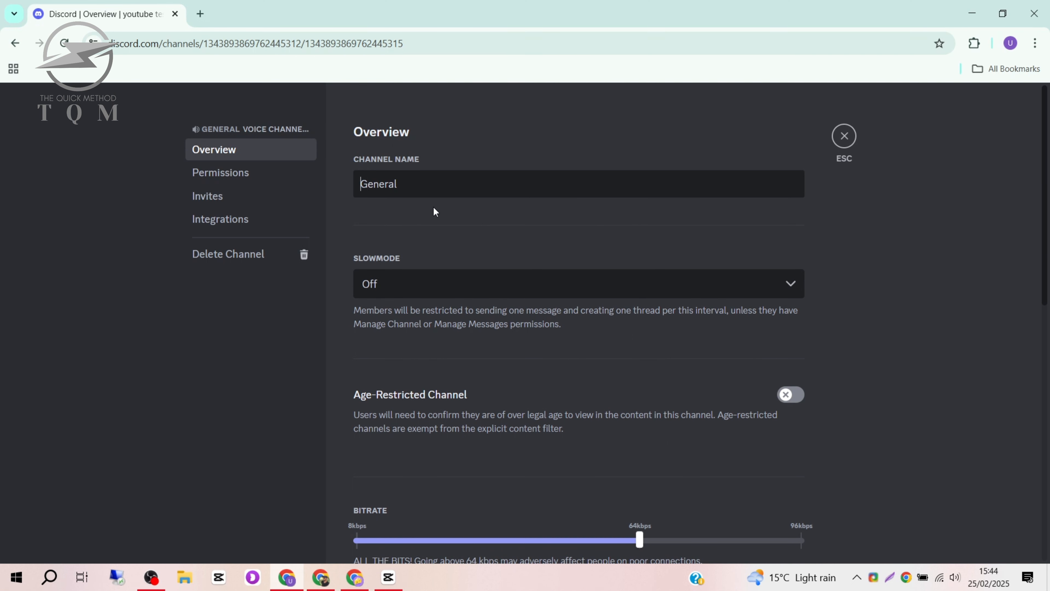
key(super+period)
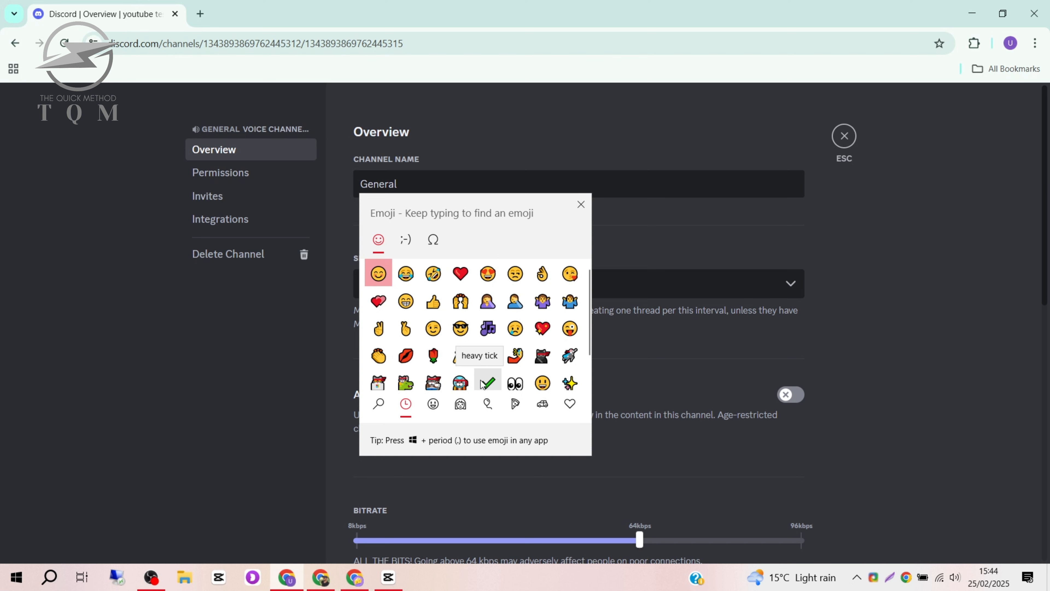
scroll(482, 385, down, 1)
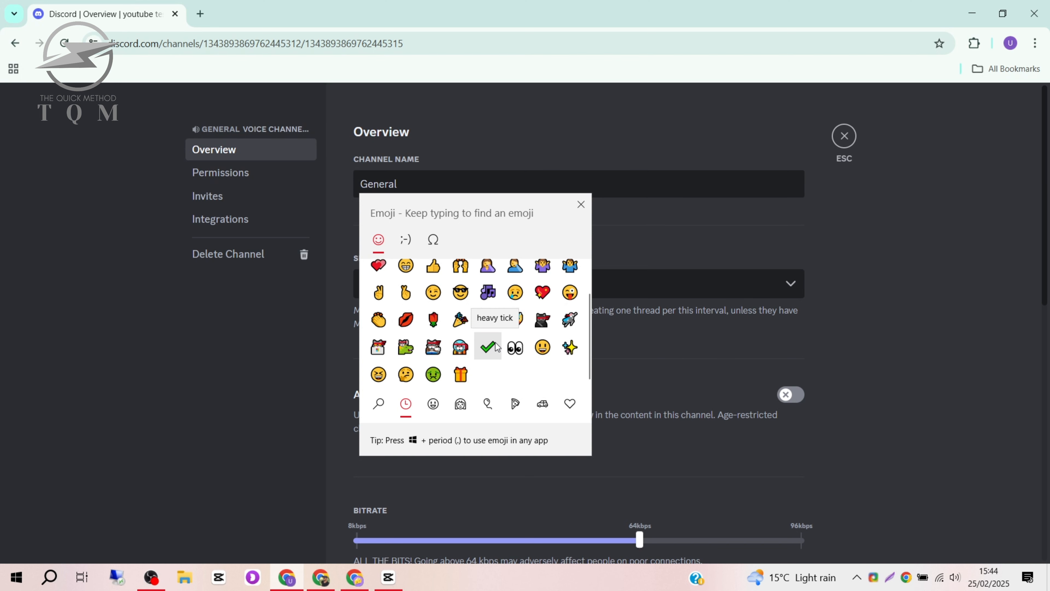
click(497, 347)
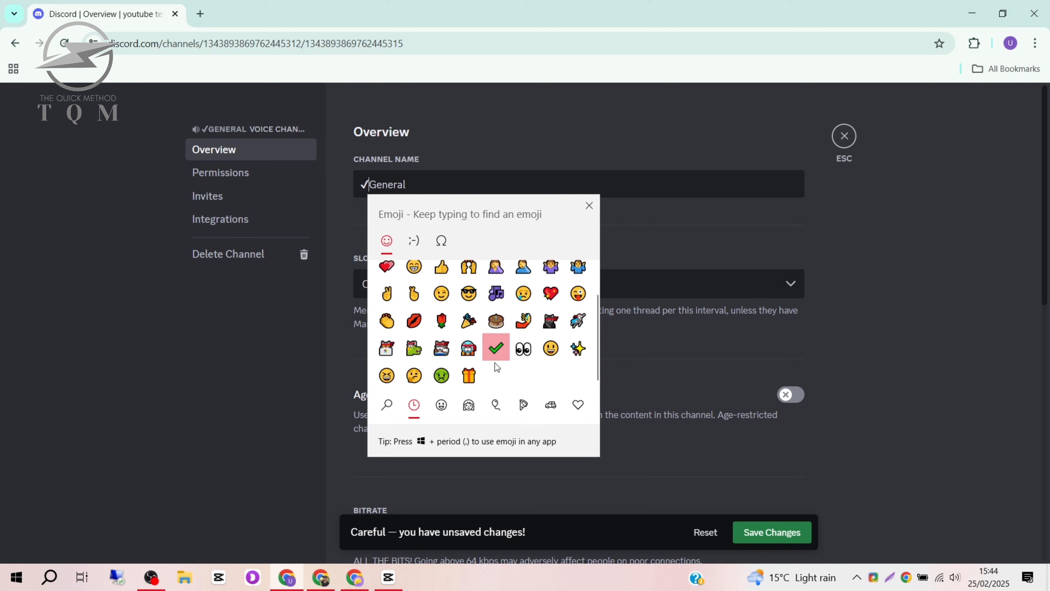
click(760, 533)
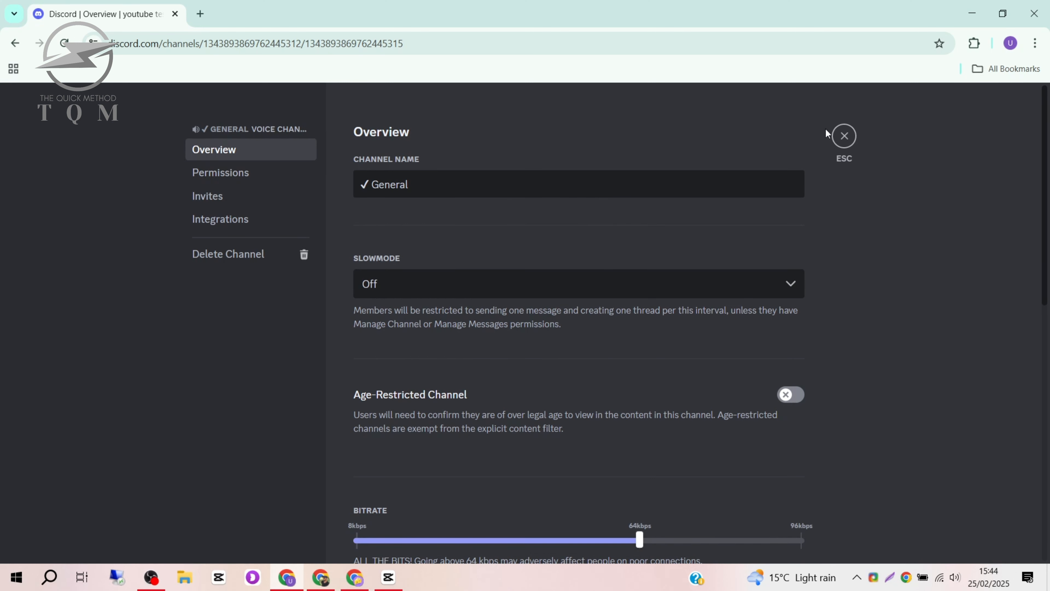
click(837, 137)
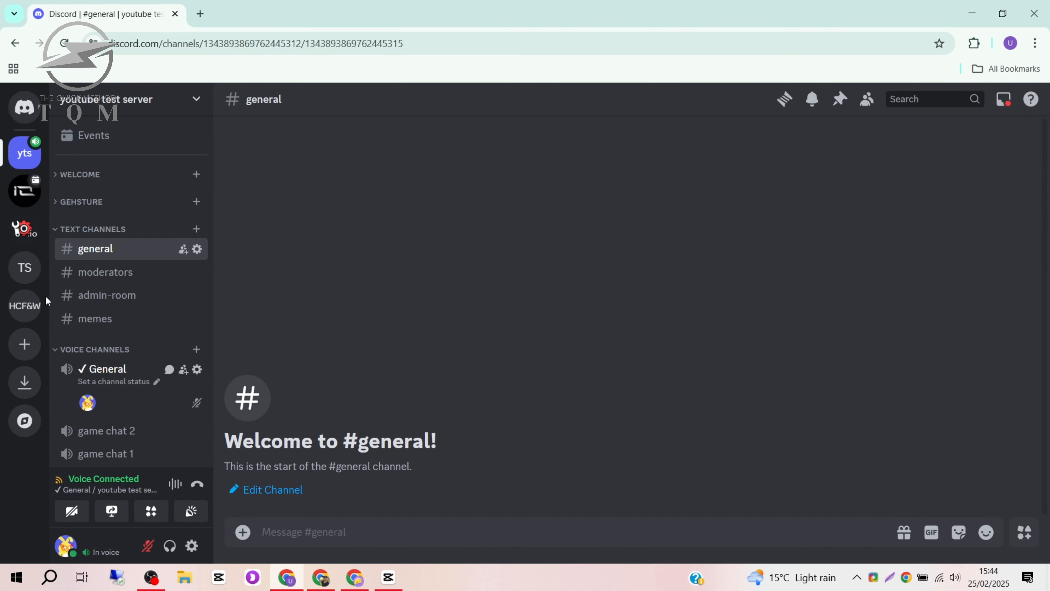
click(59, 233)
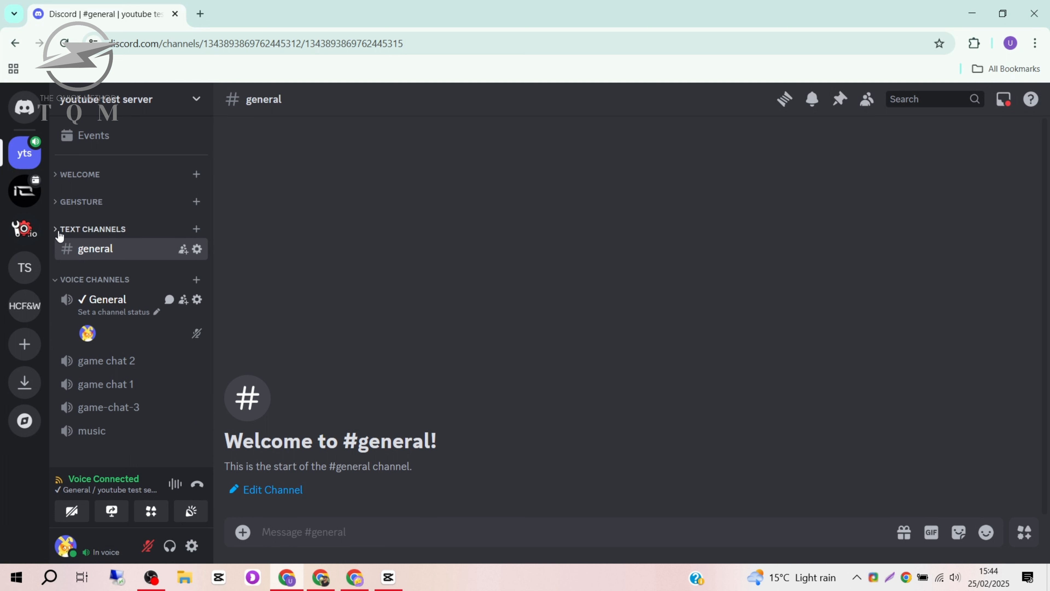
click(60, 234)
click(59, 234)
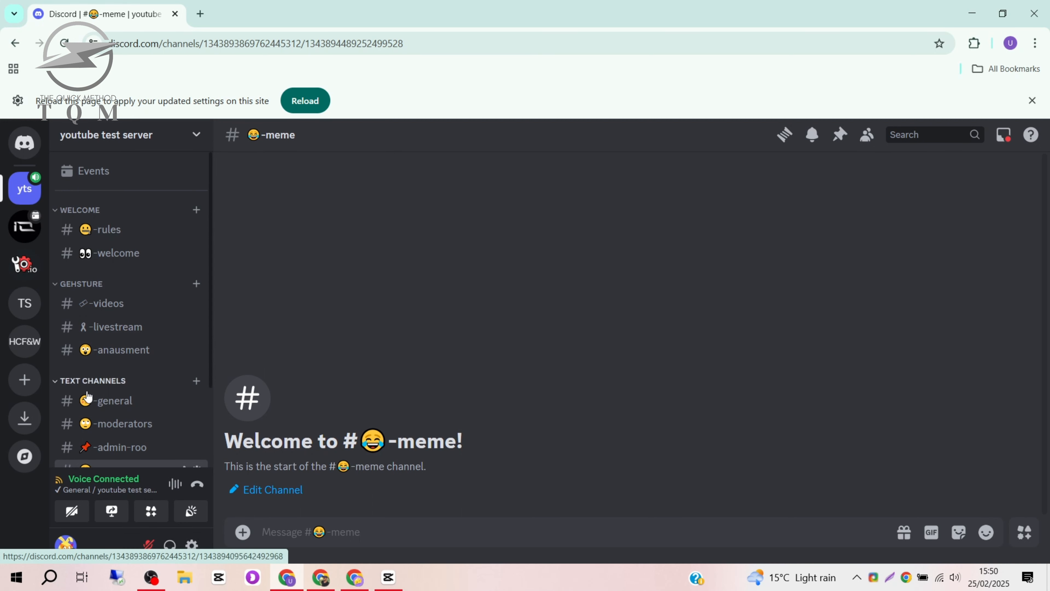
scroll(89, 451, down, 3)
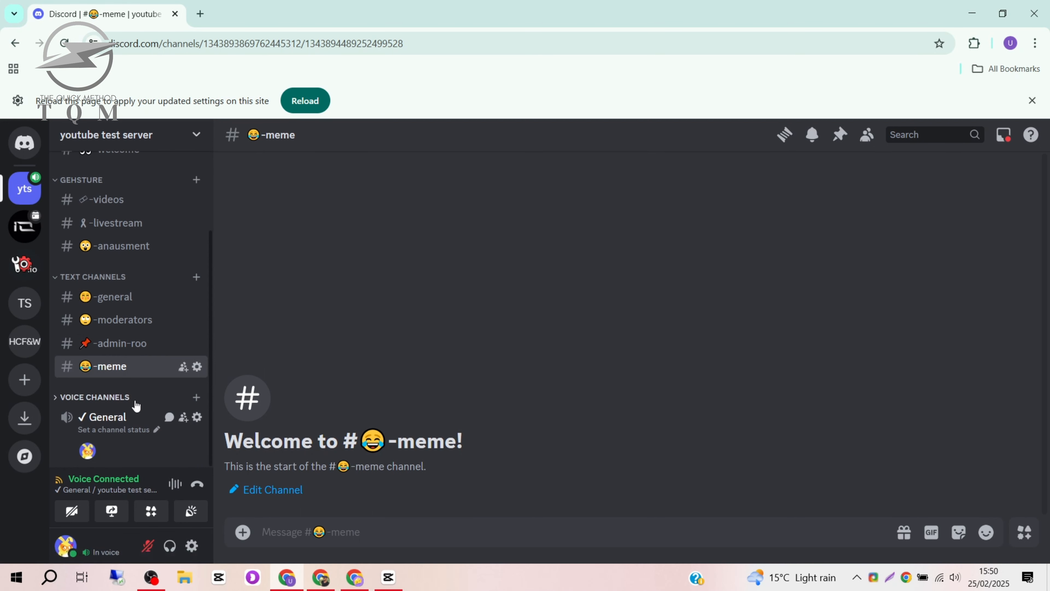
scroll(136, 407, up, 3)
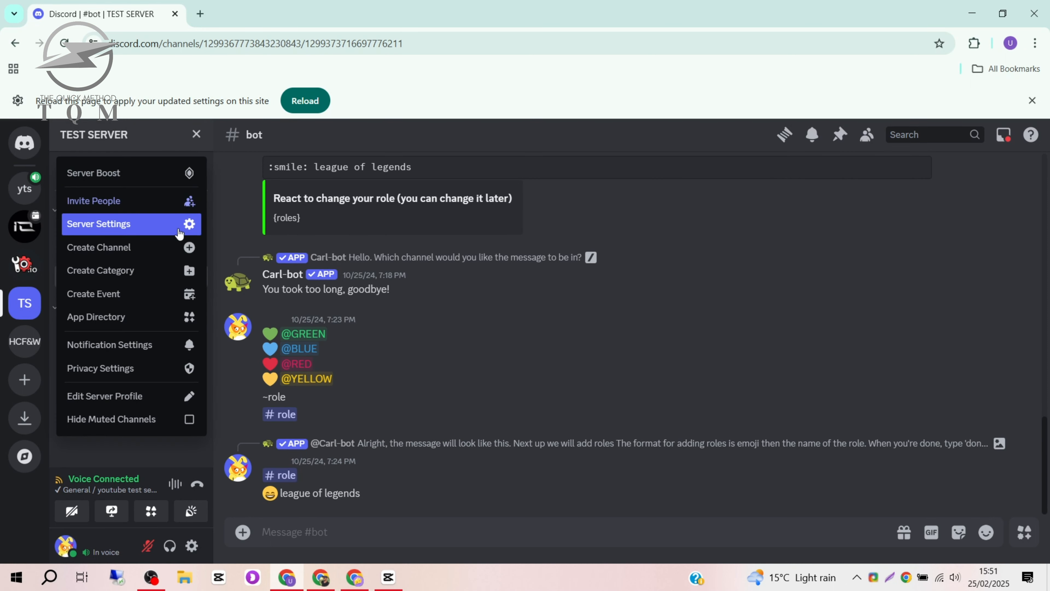
Add a role named "member" in the youtube test server's role settings, give it custom color #3344ff, and save it
click(179, 234)
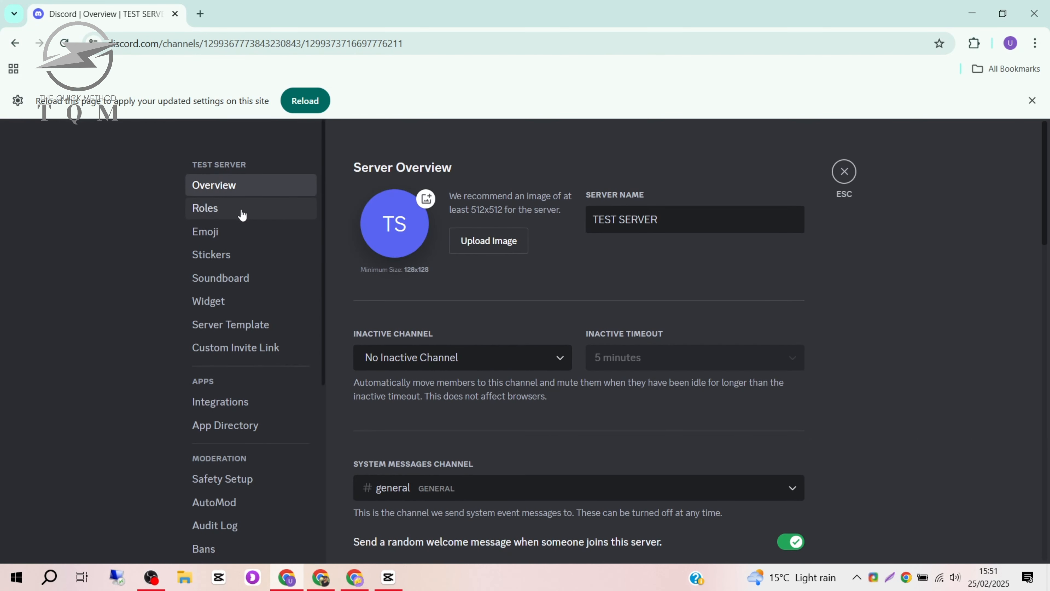
click(241, 211)
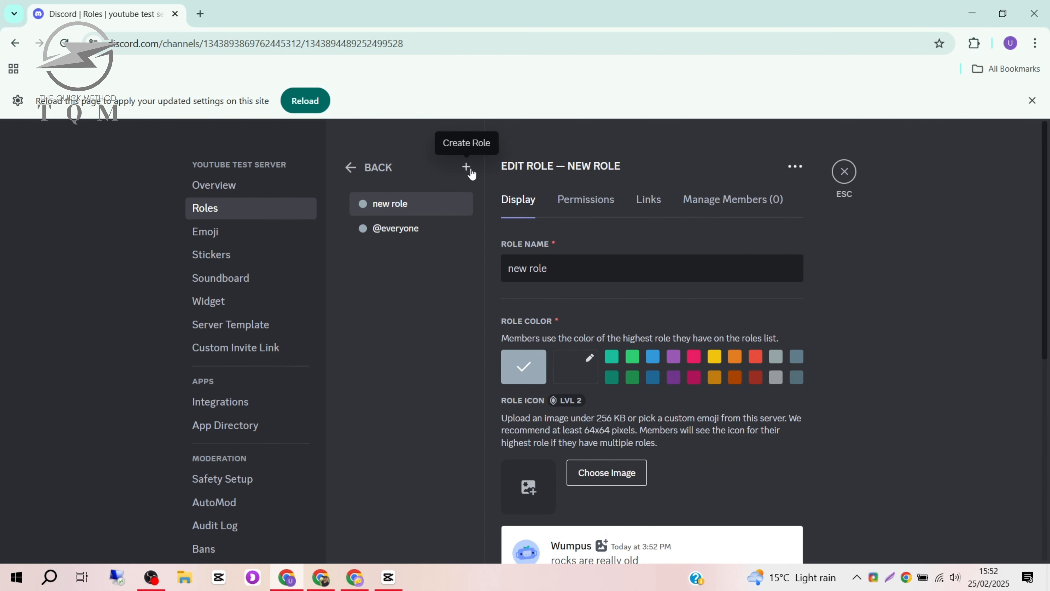
click(467, 167)
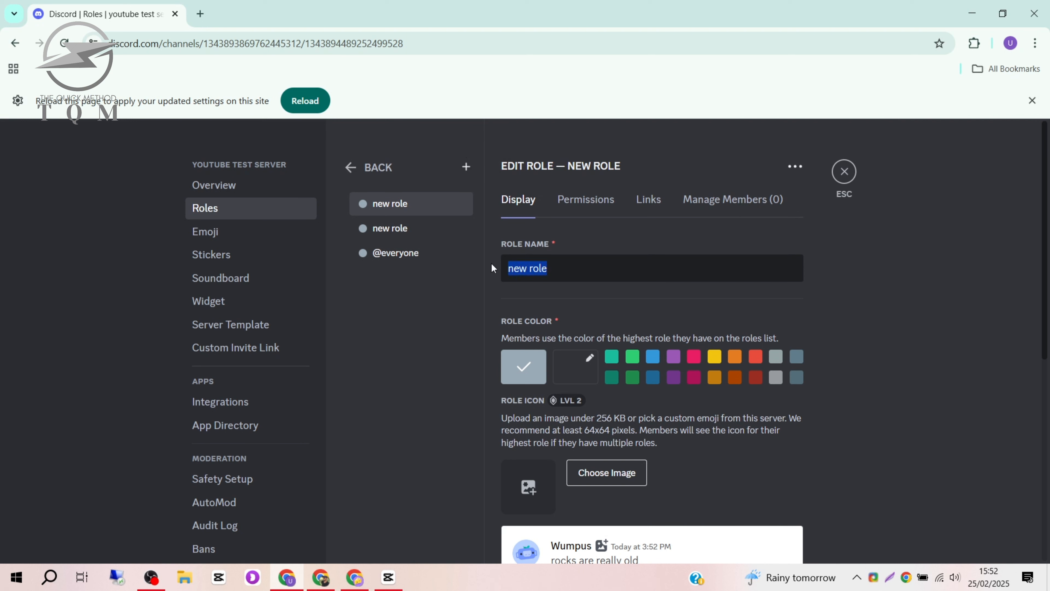
text(member)
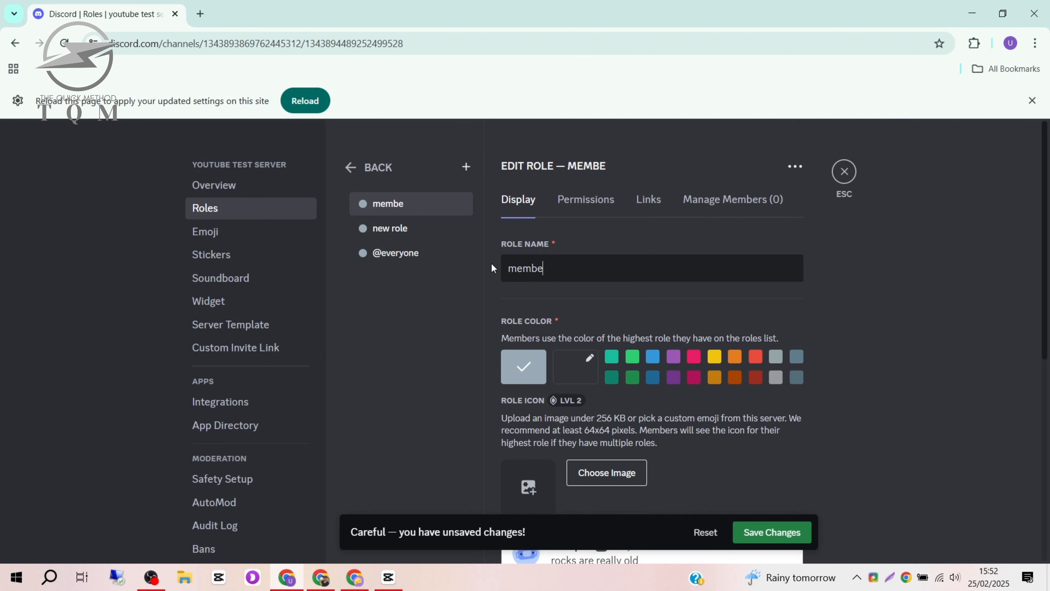
click(575, 366)
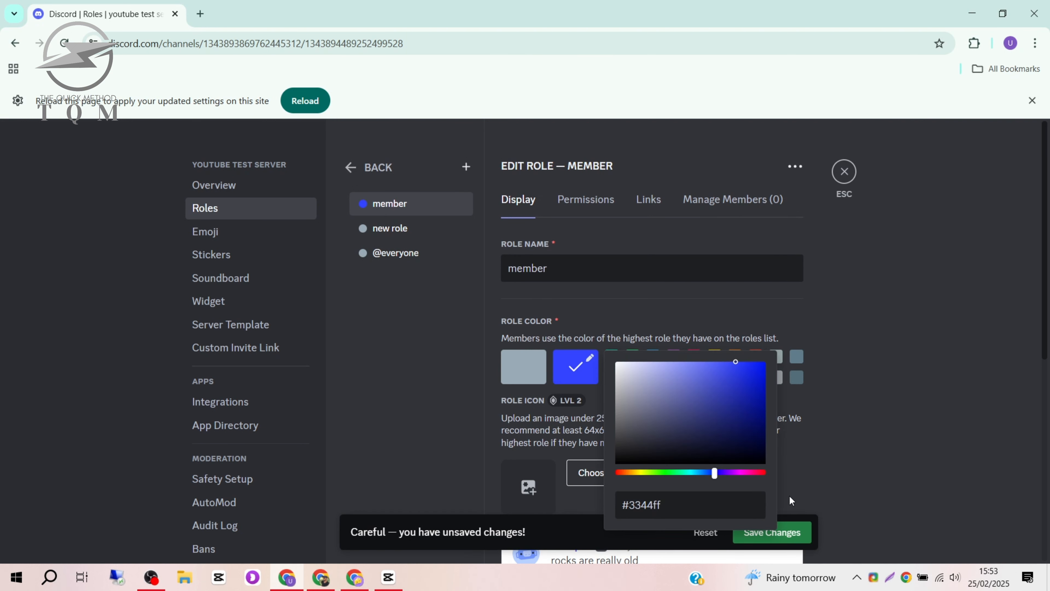
click(792, 496)
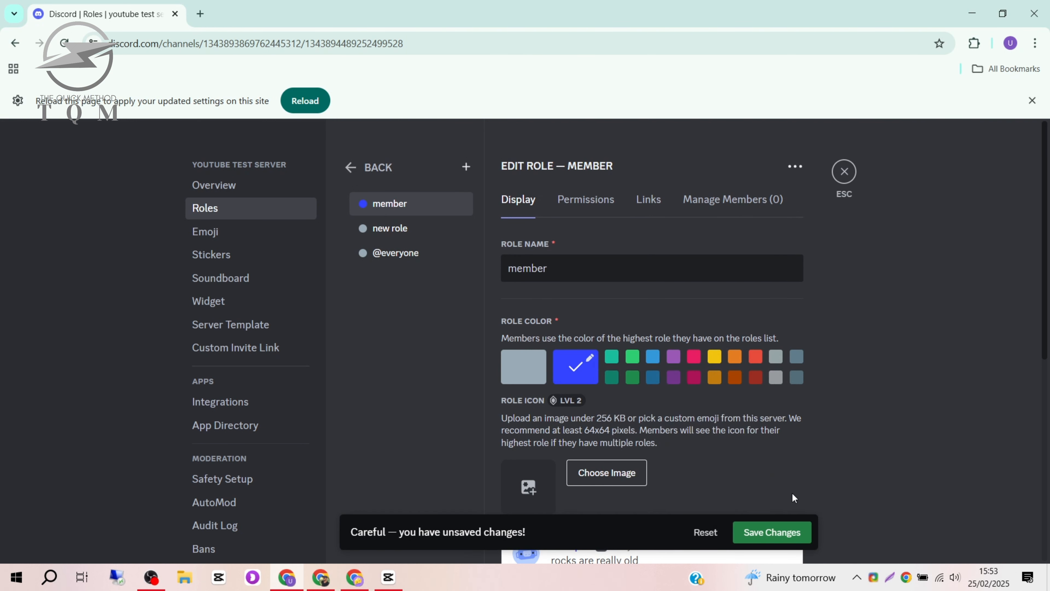
click(765, 534)
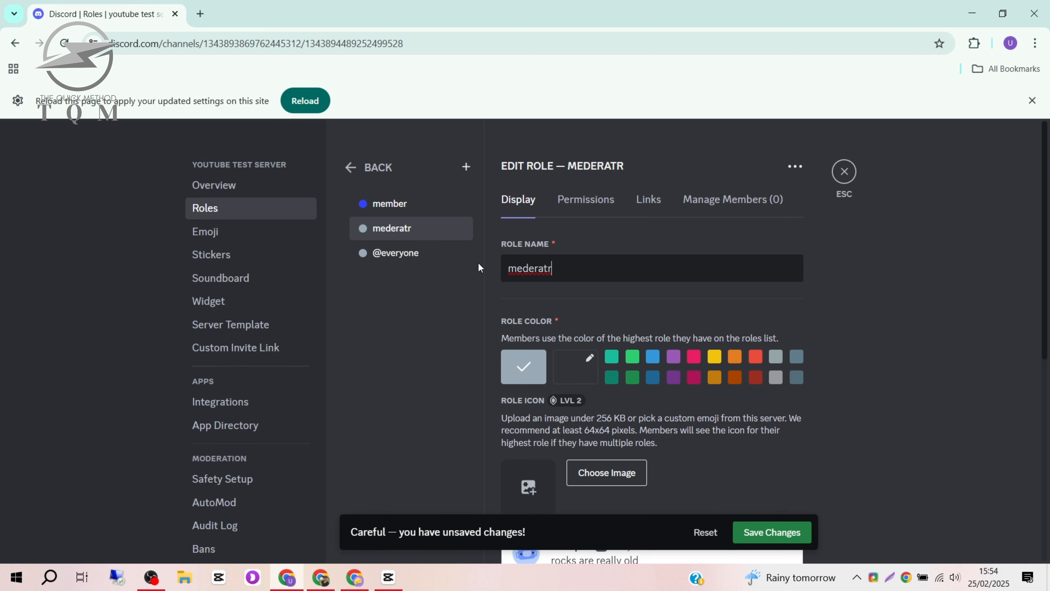
Name the remaining new role "mederator" and give it the light purple role color
key(BackSpace)
text(or)
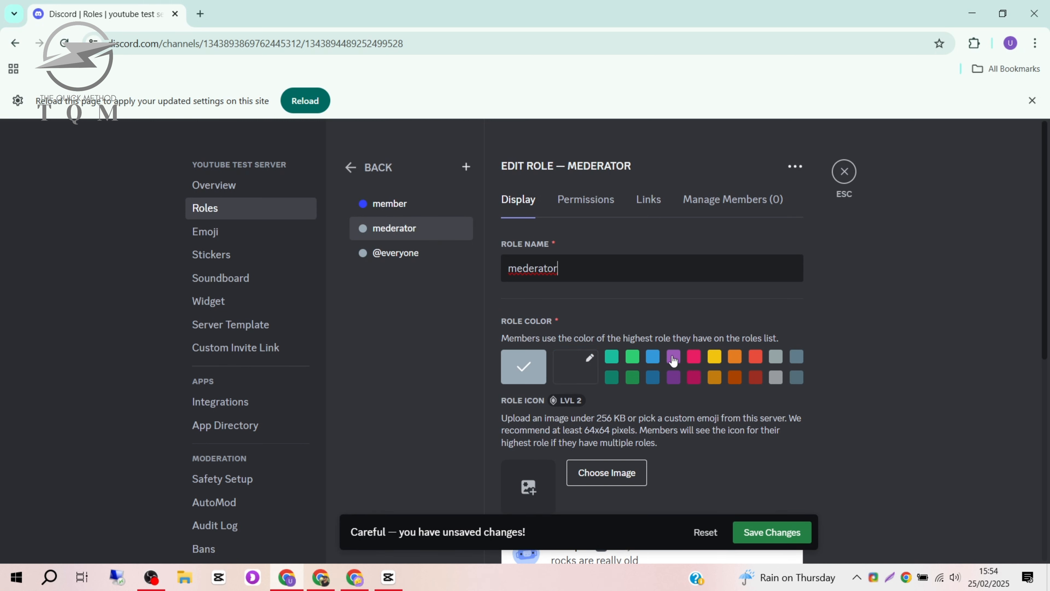
click(672, 358)
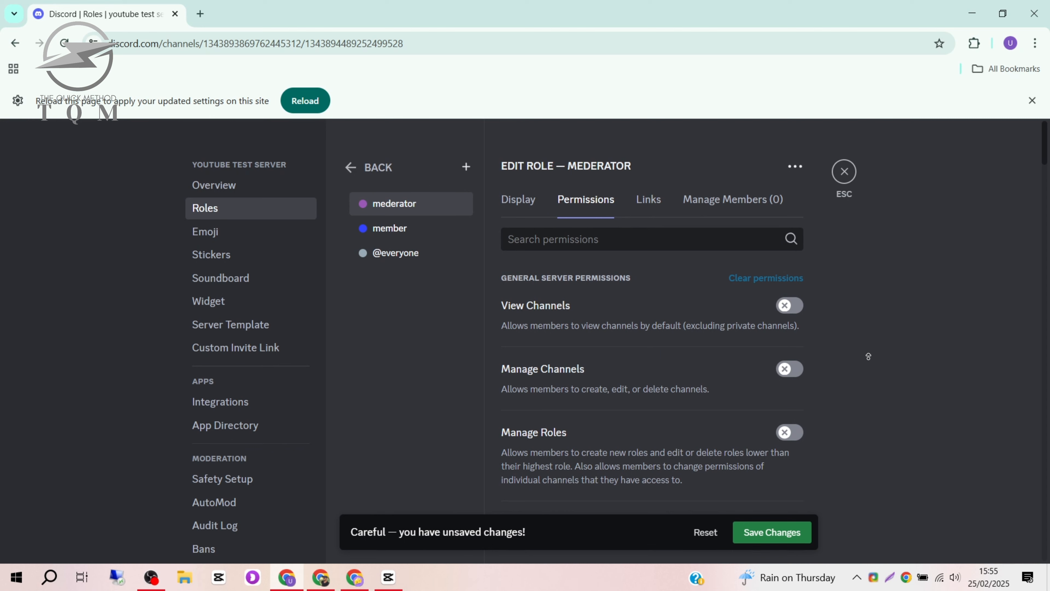
Enable the Manage Roles permission for the mederator role
scroll(869, 356, down, 3)
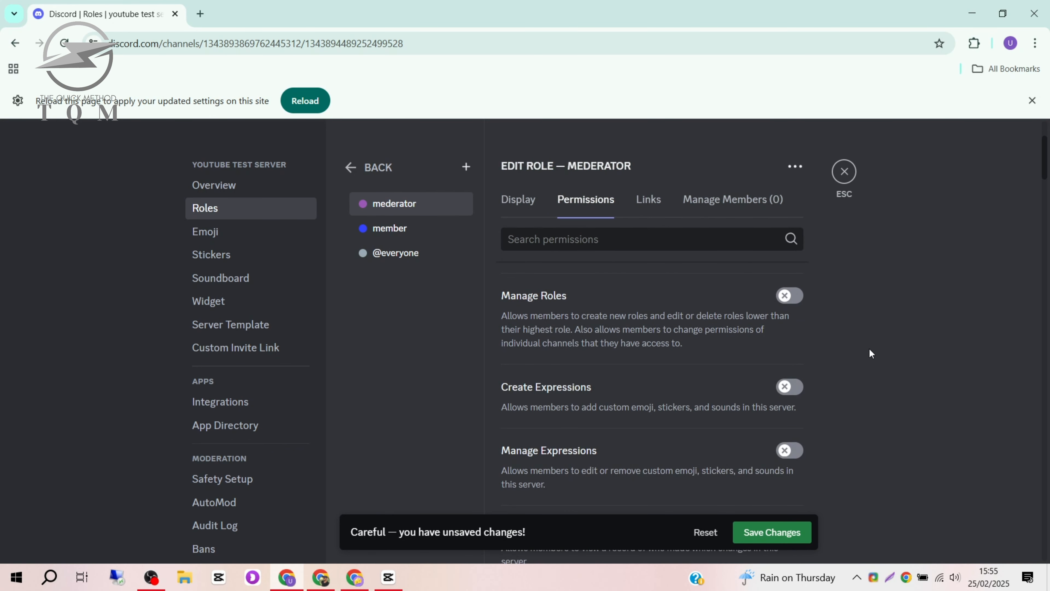
click(791, 296)
scroll(835, 428, down, 3)
middle_click(833, 426)
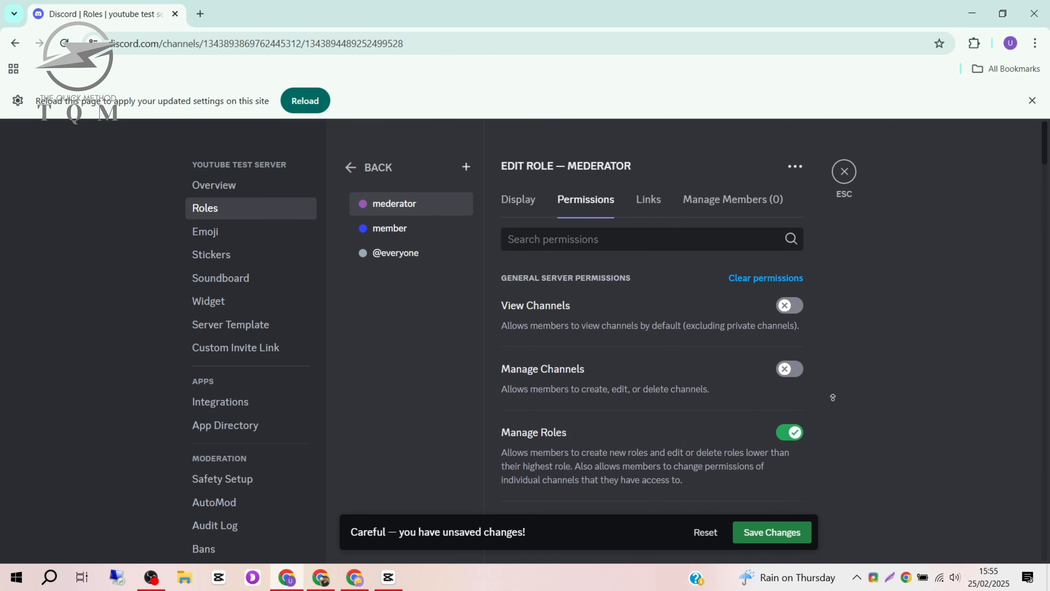
click(789, 377)
click(789, 377)
scroll(843, 390, down, 5)
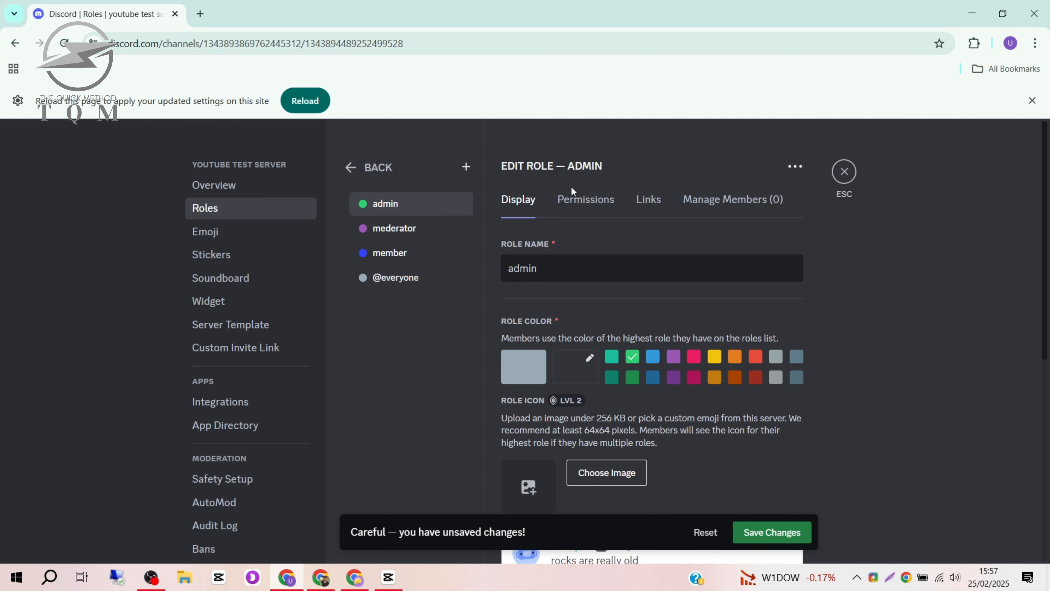
Grant the green admin role the Administrator permission and save the changes
click(583, 201)
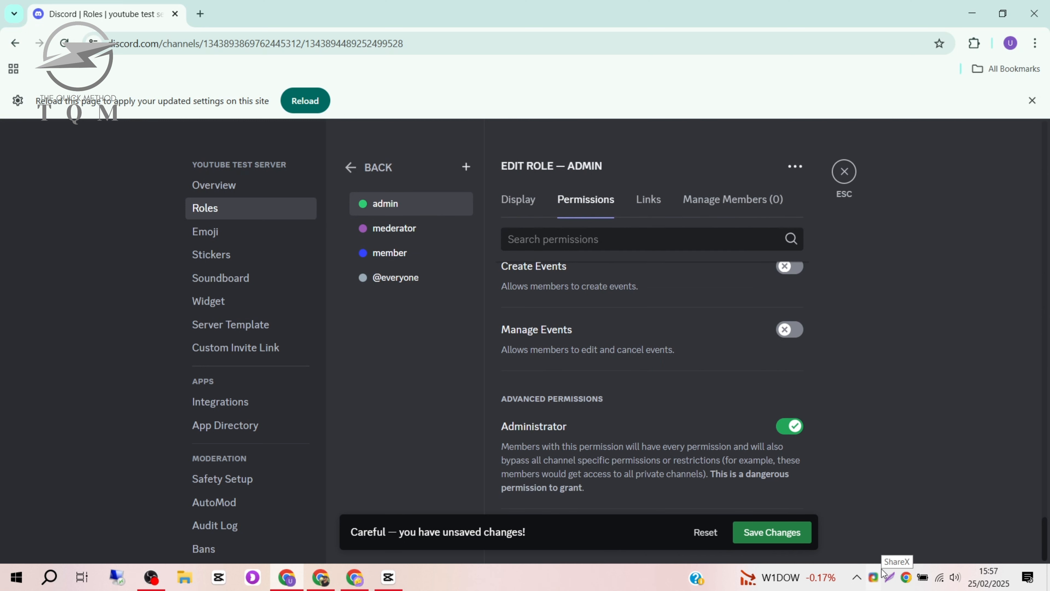
click(781, 536)
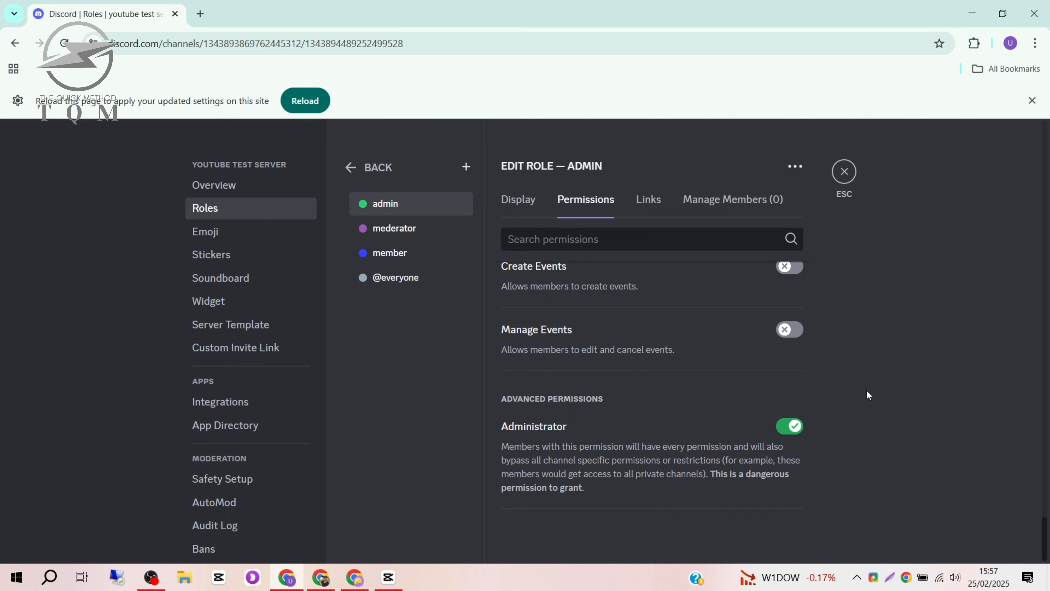
Review the admin role's permissions from the apps and voice channel groups back to the general server permissions
scroll(867, 364, up, 4)
scroll(867, 331, up, 6)
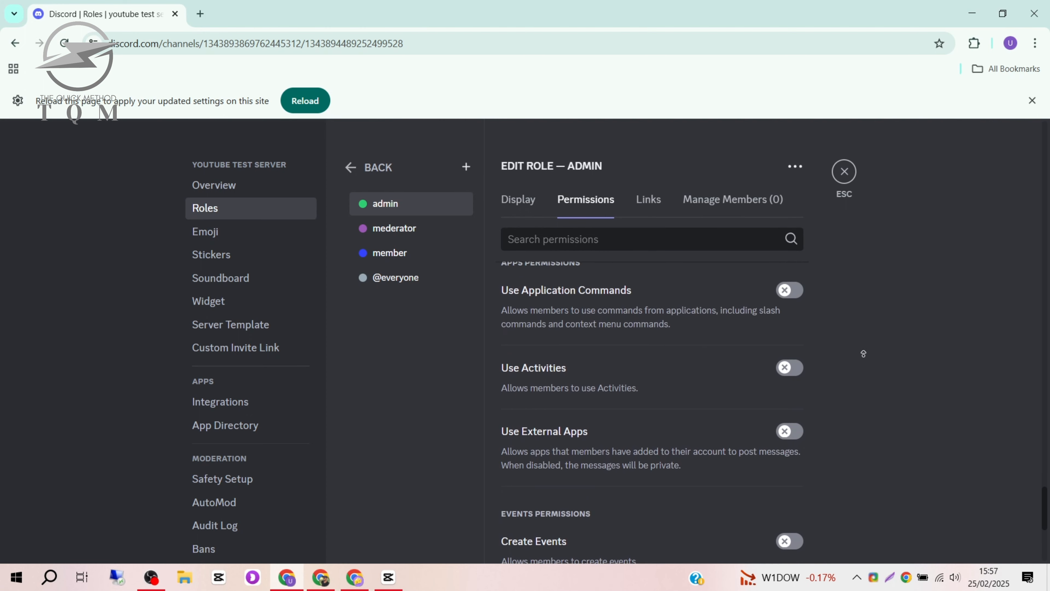
scroll(864, 346, up, 3)
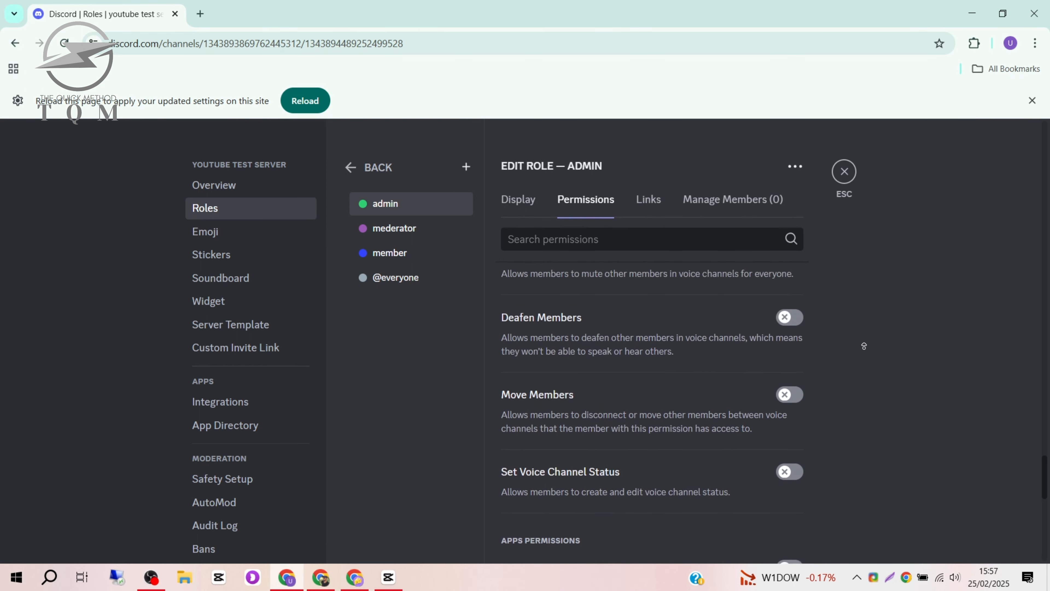
scroll(816, 390, down, 3)
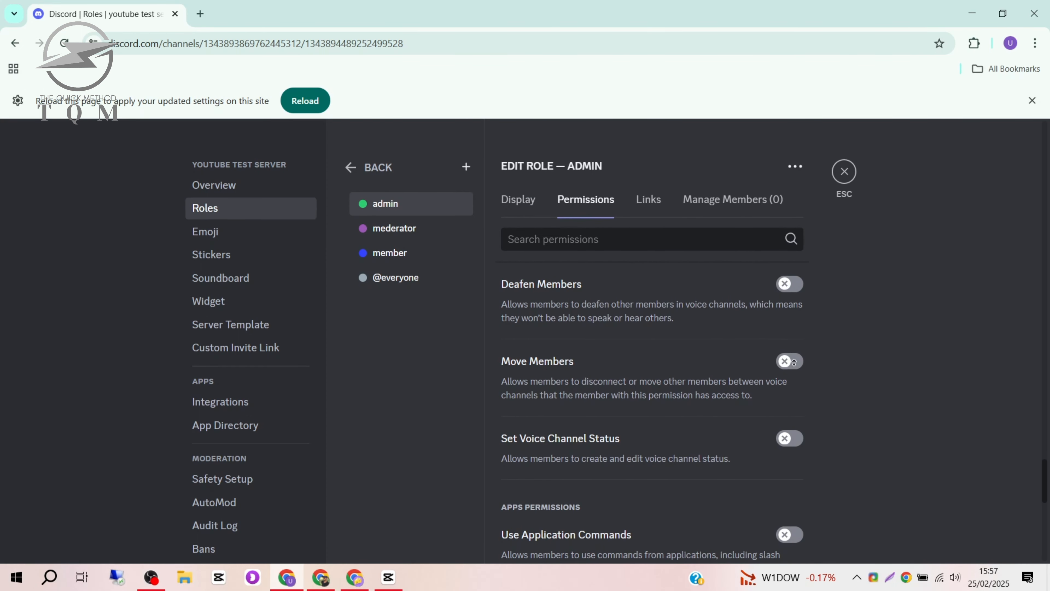
scroll(825, 368, up, 2)
scroll(833, 342, up, 8)
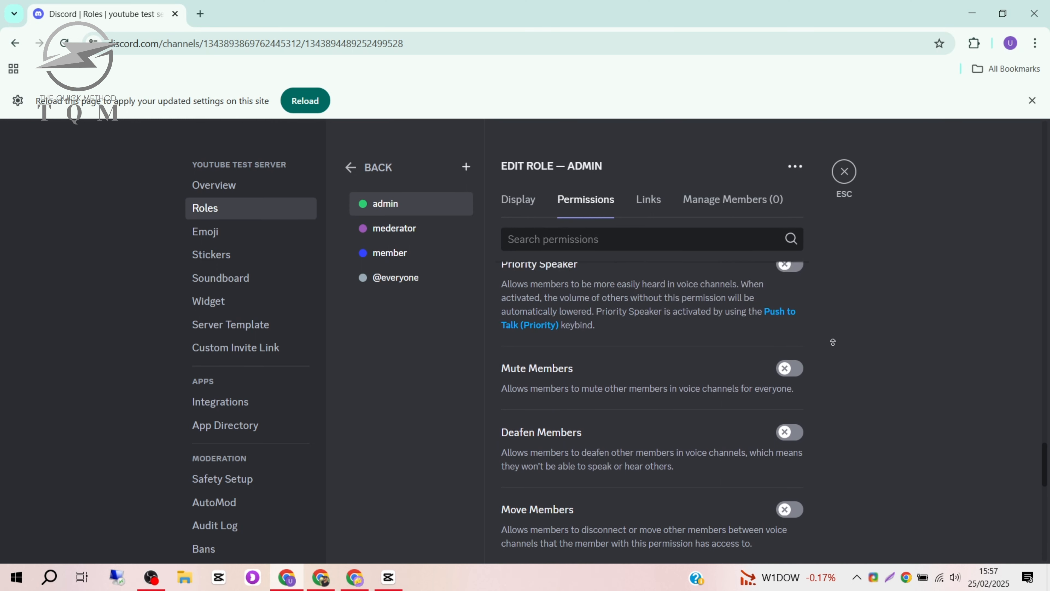
scroll(829, 351, up, 5)
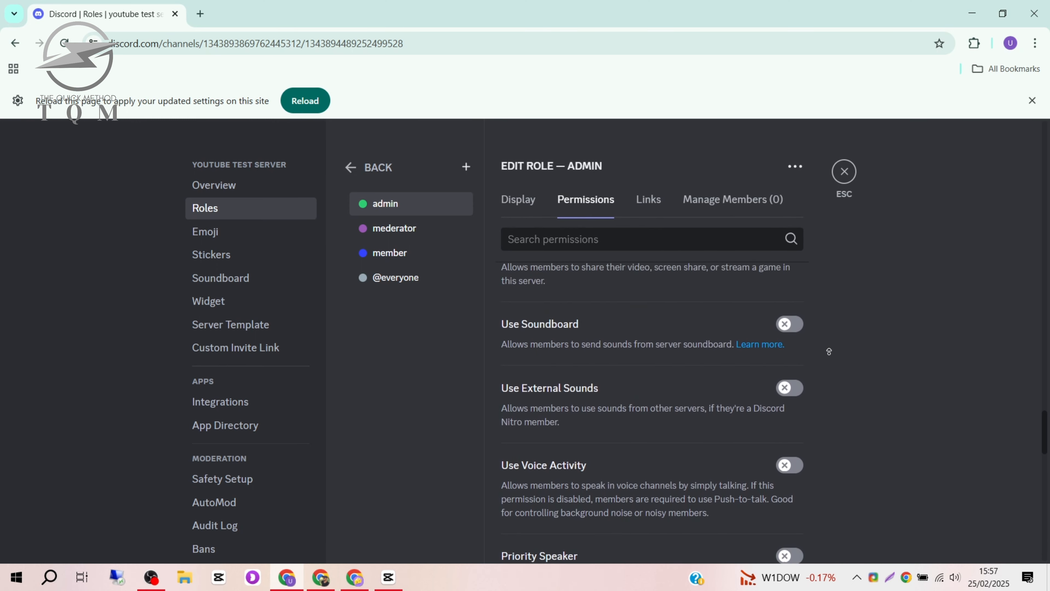
scroll(829, 351, up, 5)
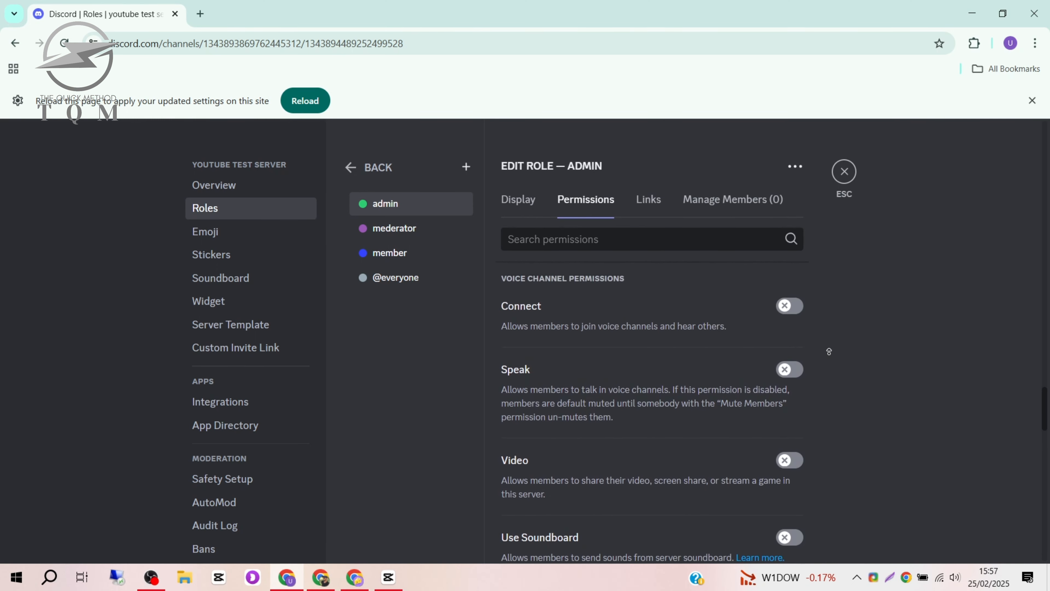
scroll(829, 351, up, 5)
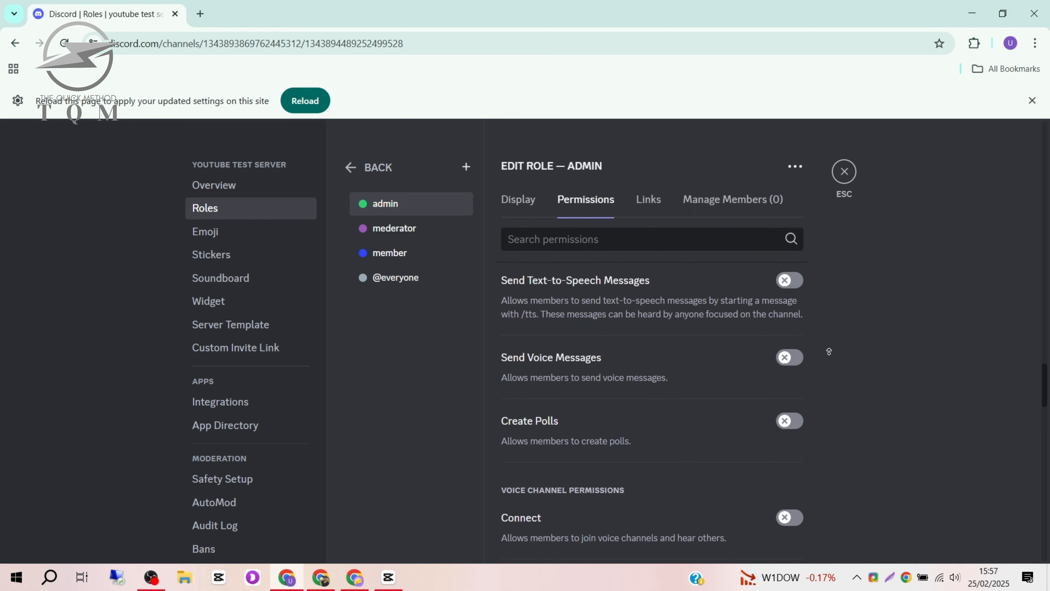
scroll(829, 351, up, 8)
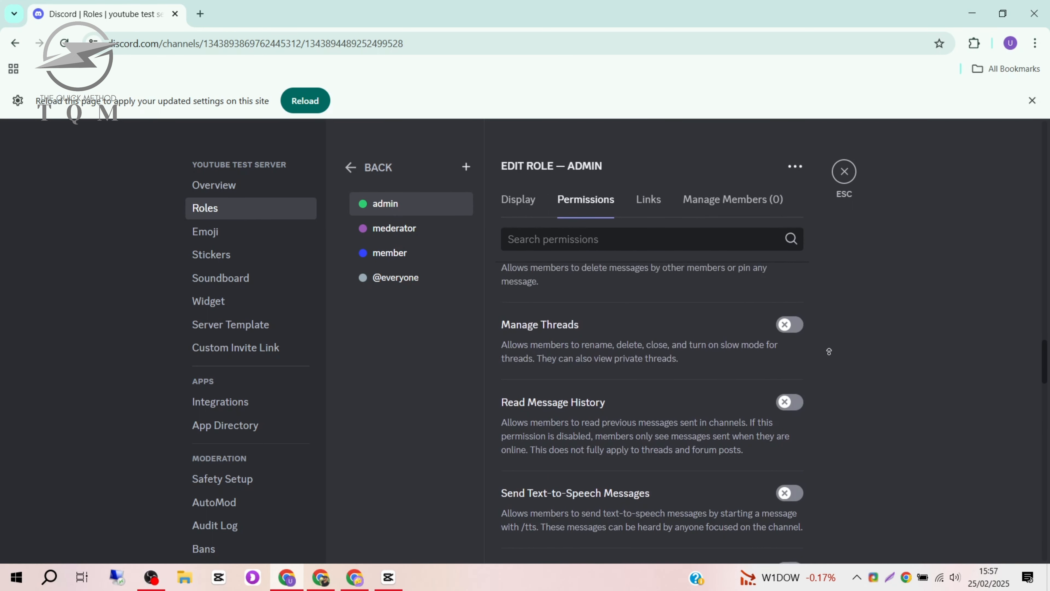
scroll(497, 269, up, 10)
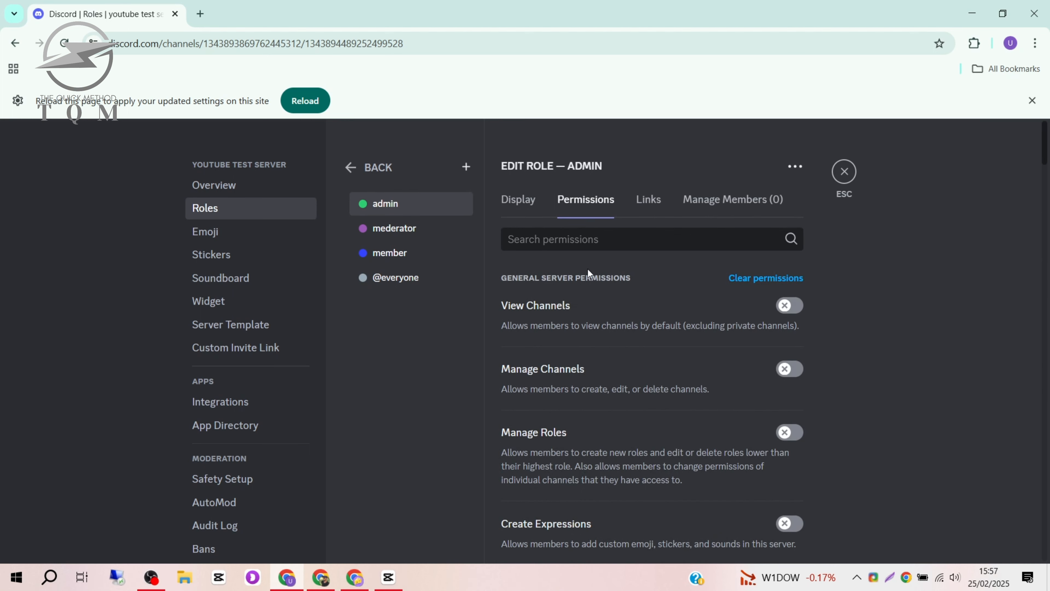
Create another role named "bot" with the bright yellow role color
click(466, 167)
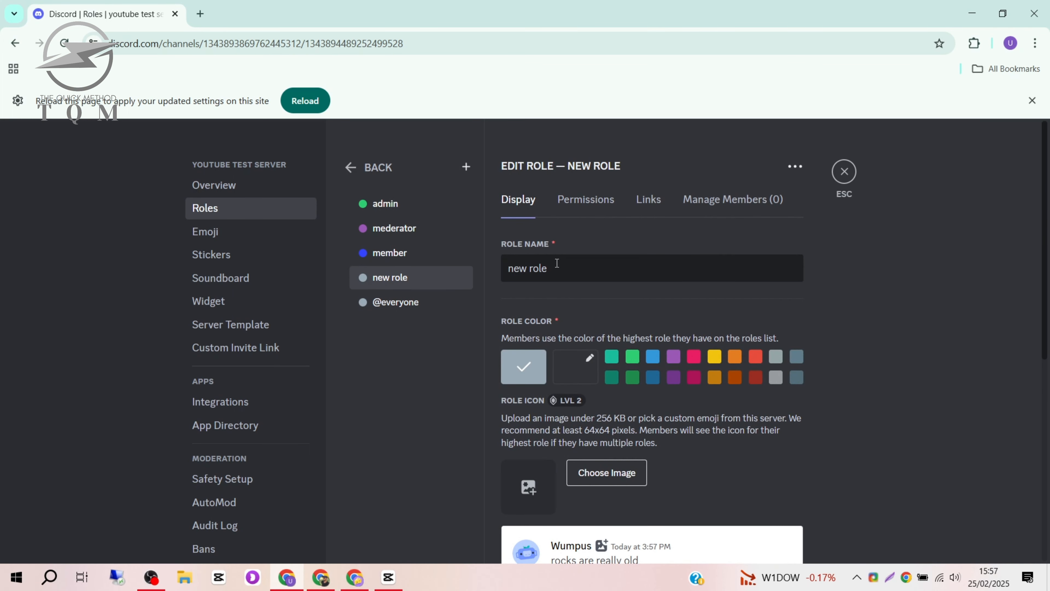
drag(556, 260, 503, 268)
text(bot)
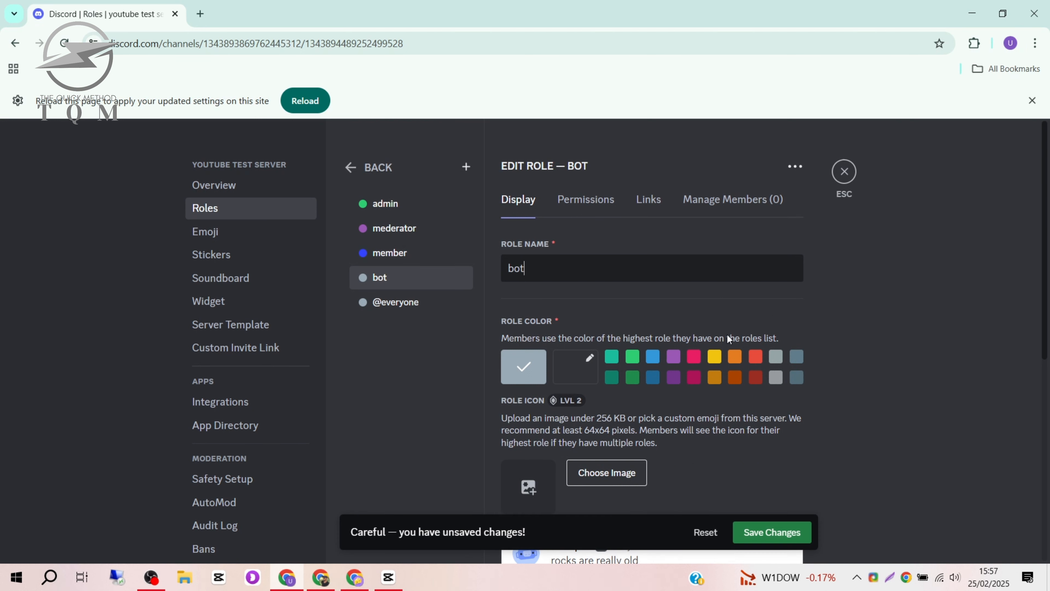
click(714, 357)
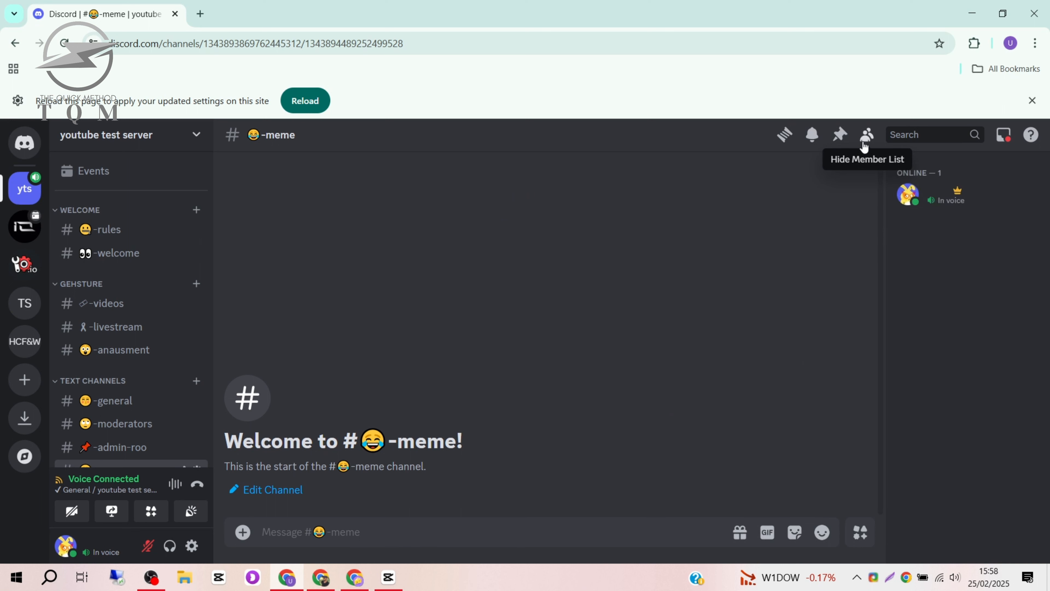
Assign the admin role to the server owner in the member list
right_click(927, 200)
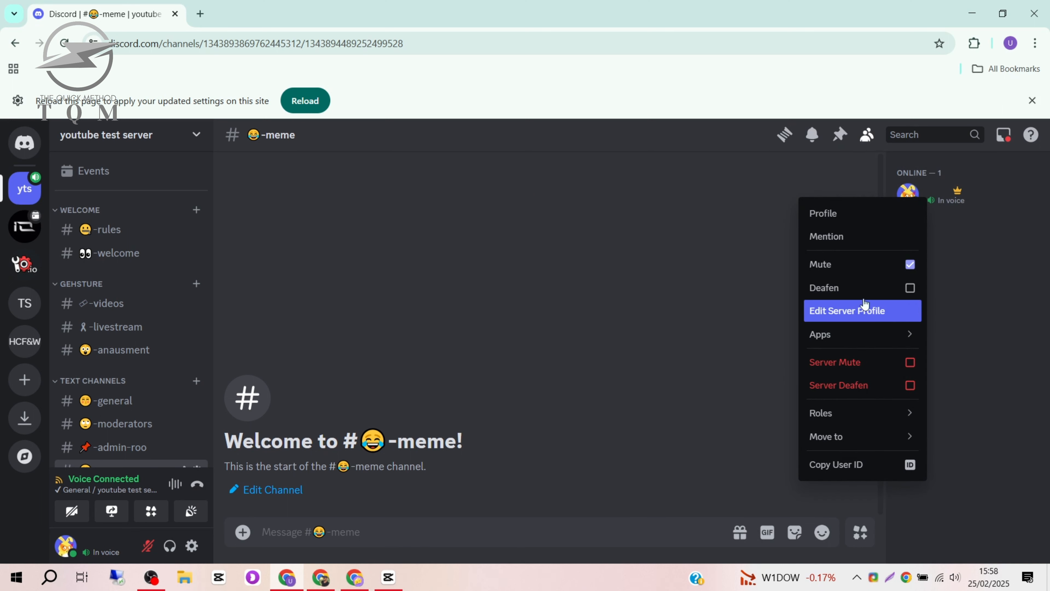
mouse_move(831, 412)
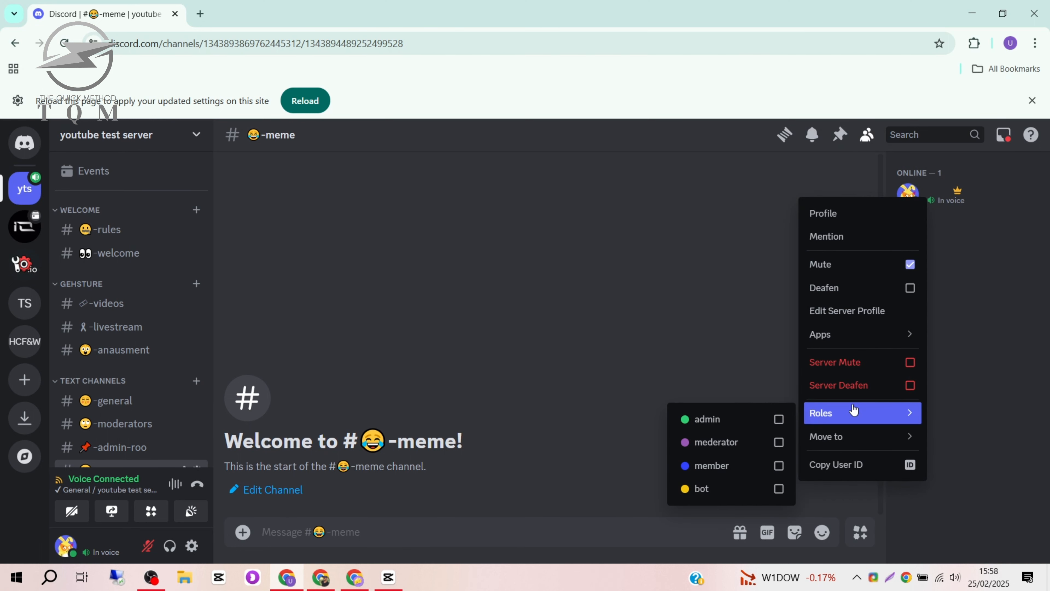
click(779, 420)
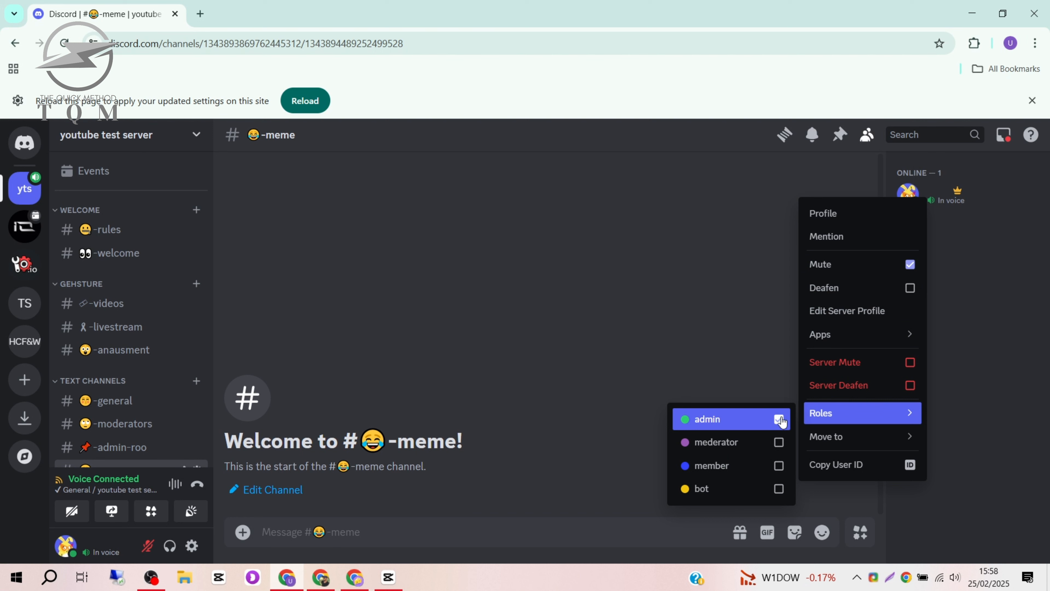
click(953, 253)
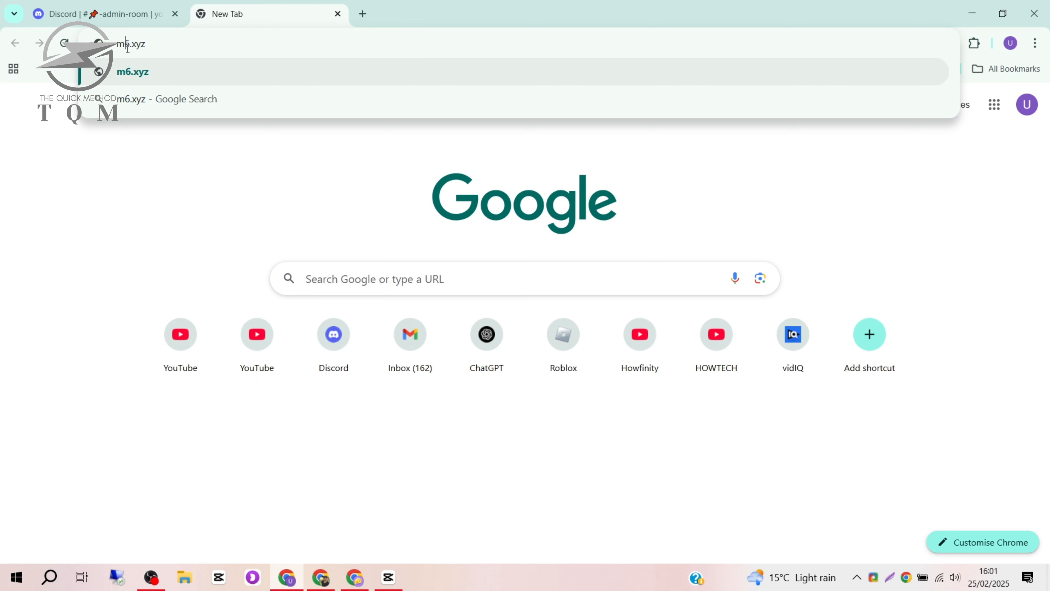
Authorize the MEE6 bot from mee6.xyz with the Discord account, and check the server's general channel
text(ee)
key(Return)
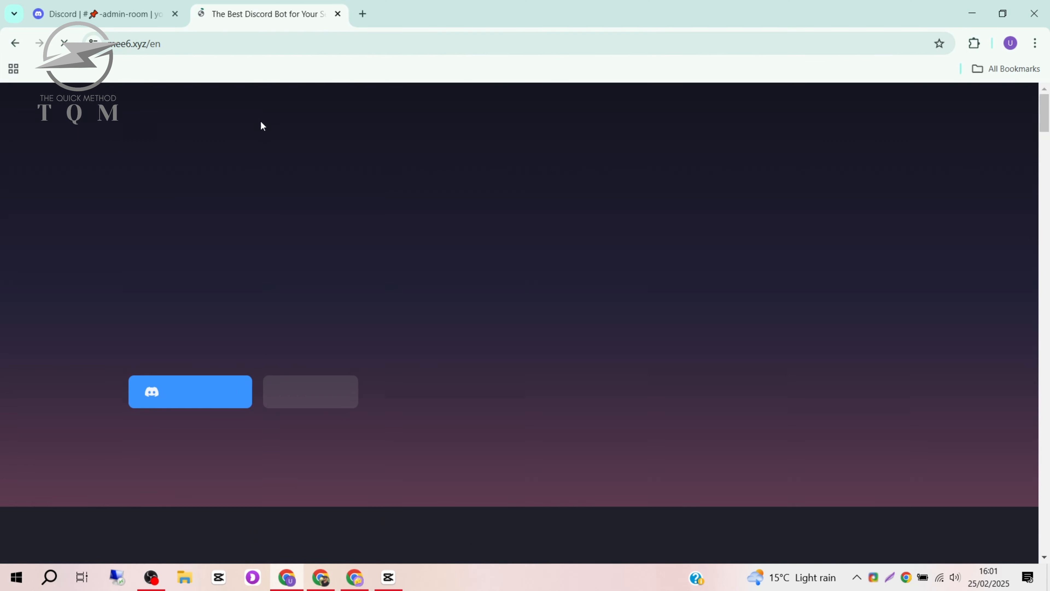
click(210, 484)
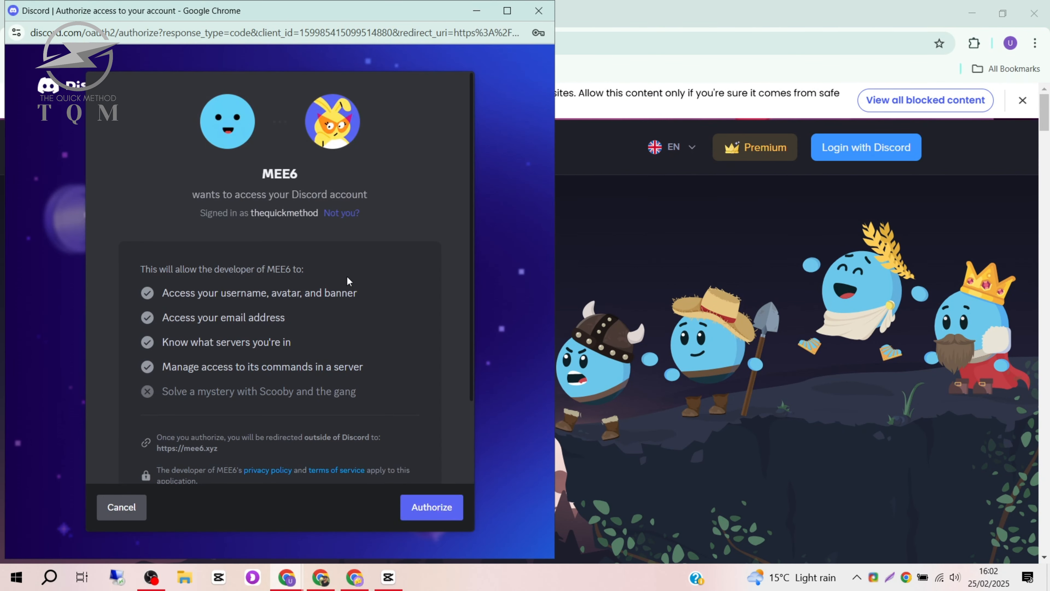
scroll(347, 282, down, 3)
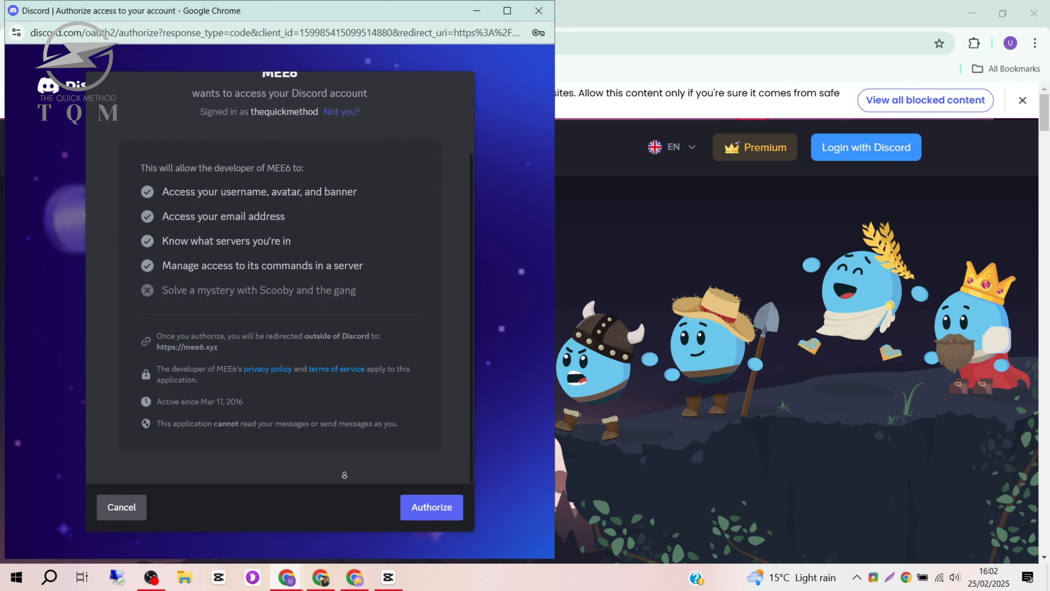
click(439, 509)
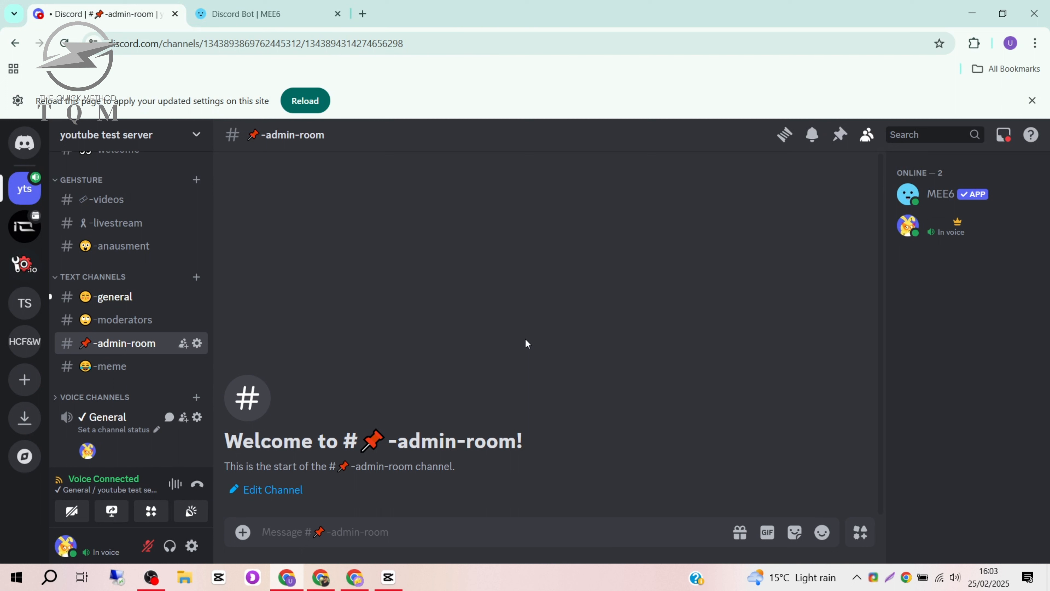
click(129, 305)
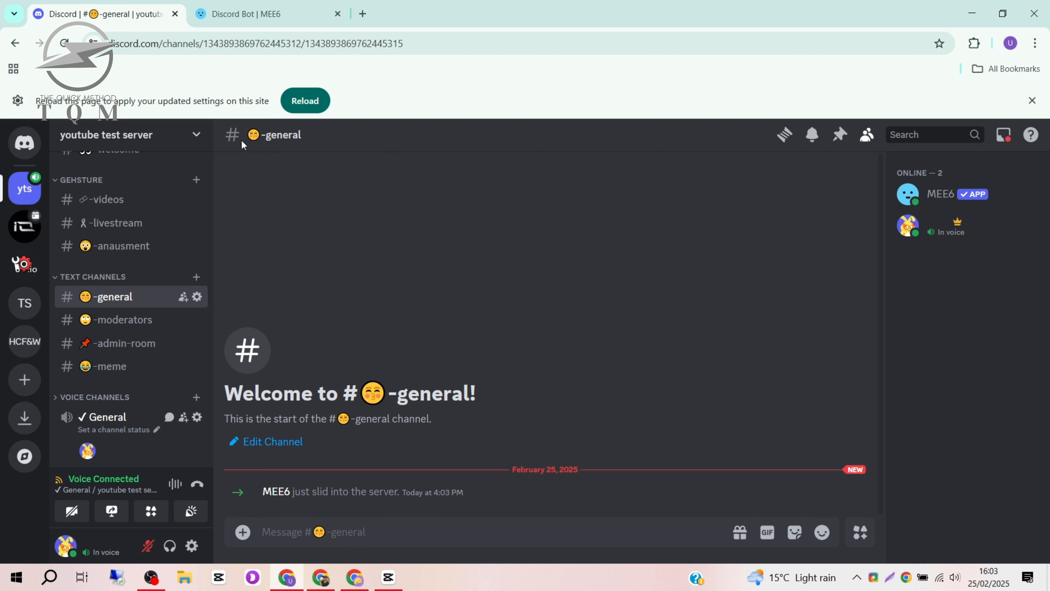
Set the server's system messages channel to the 👀-welcome channel in the server overview, and save the changes
click(194, 134)
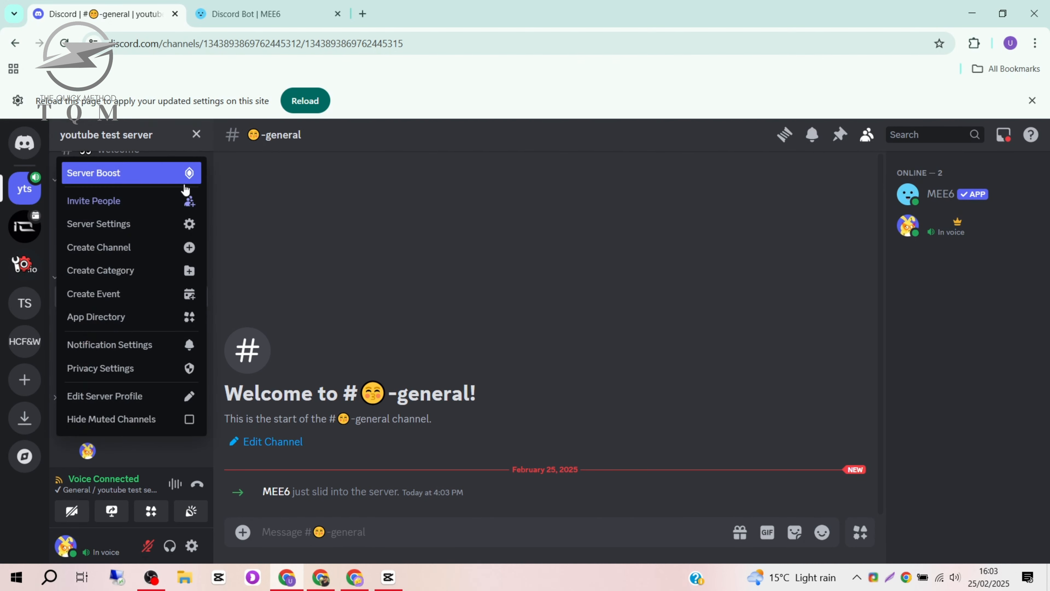
click(155, 232)
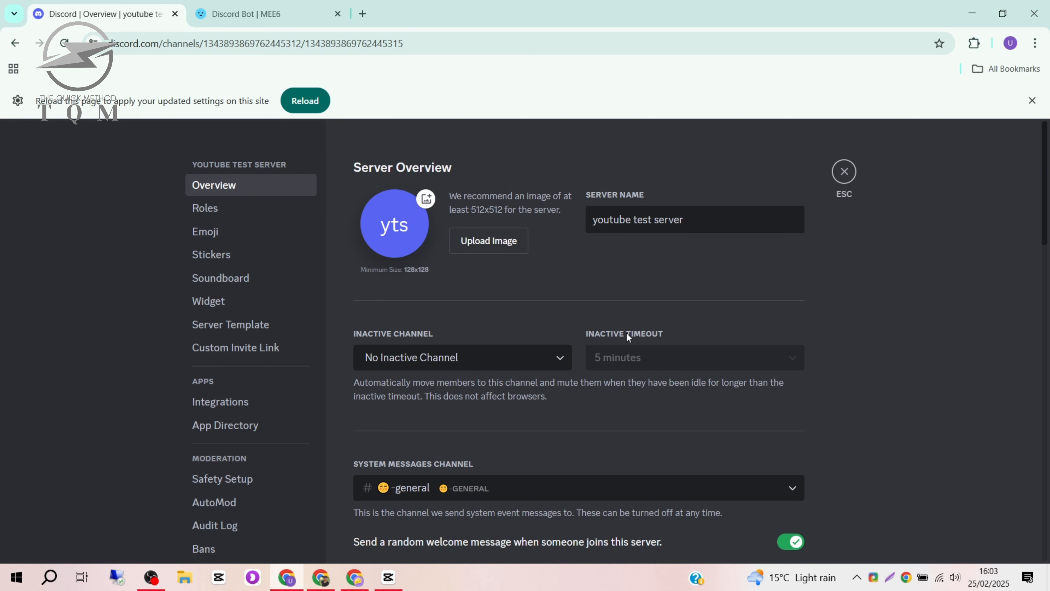
scroll(645, 339, down, 3)
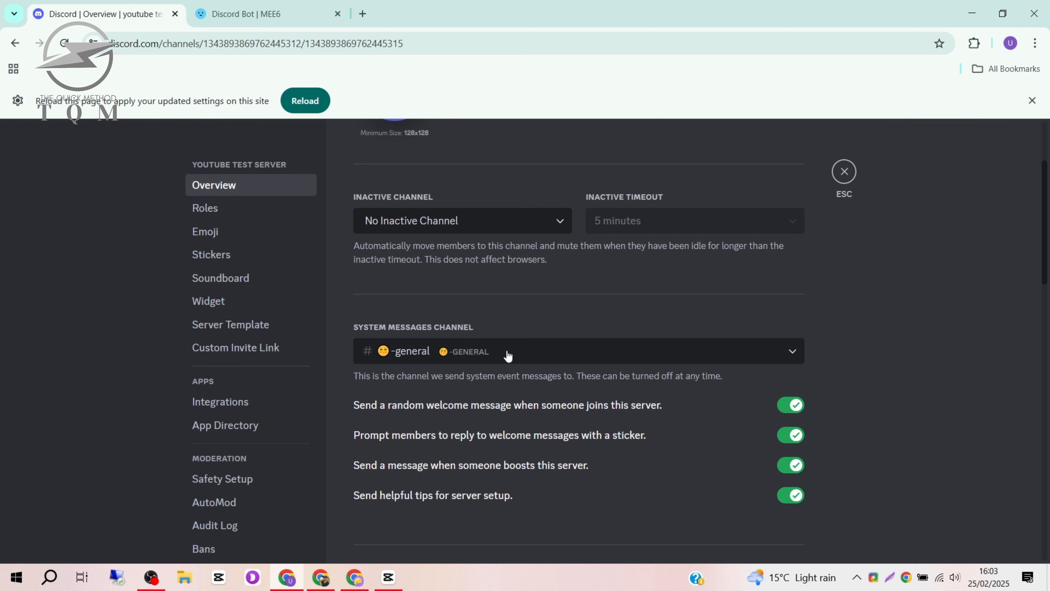
click(444, 353)
click(444, 353)
click(444, 353)
click(478, 203)
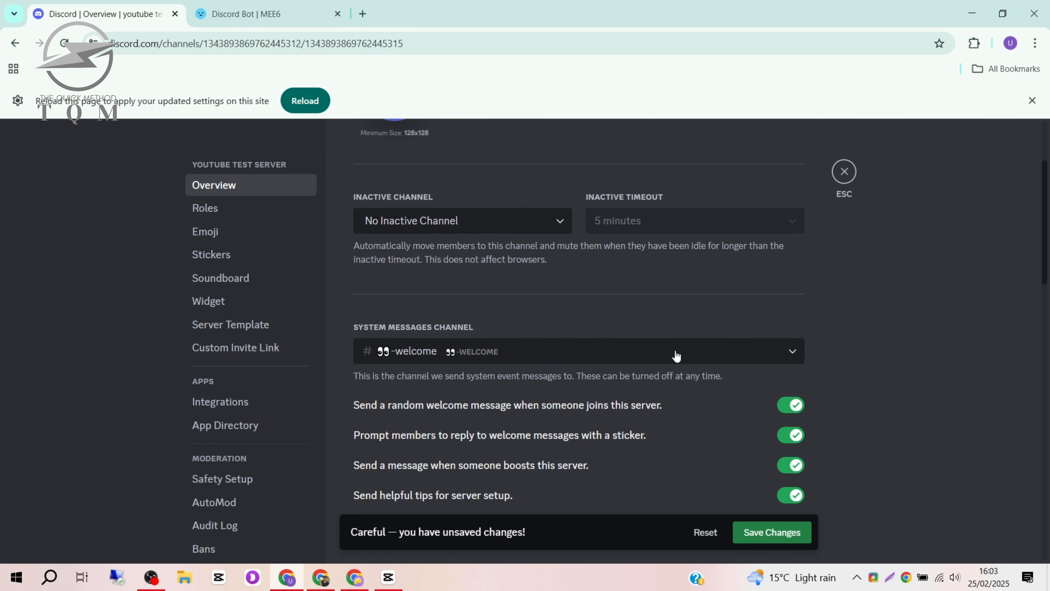
click(781, 532)
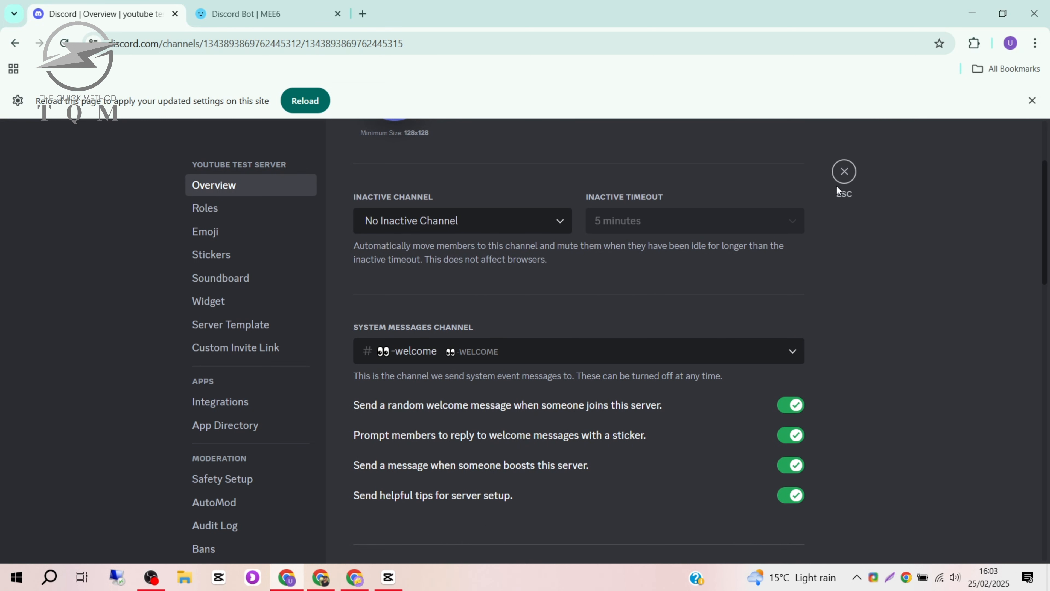
click(846, 176)
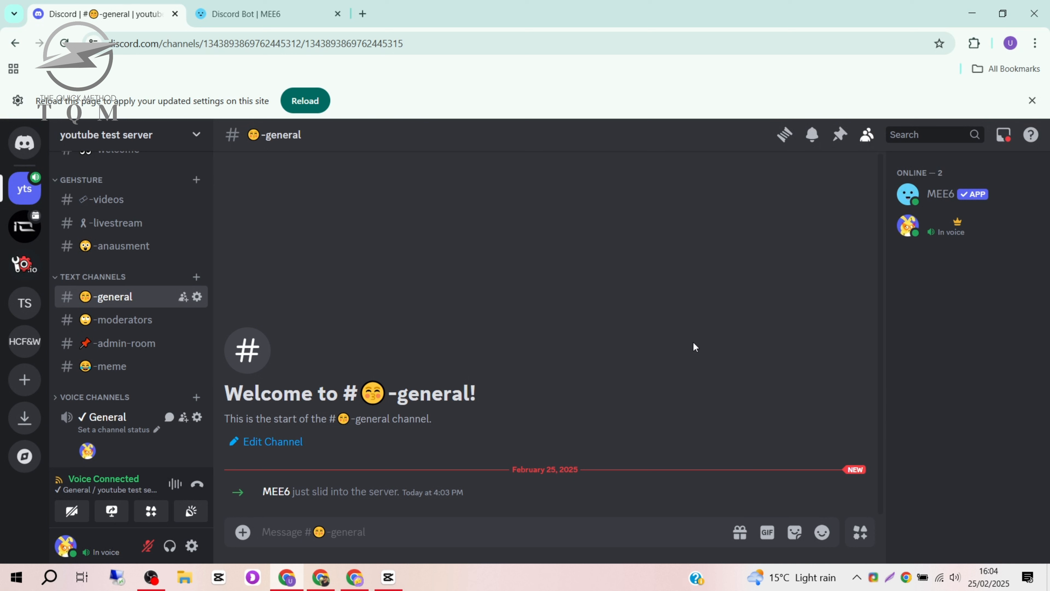
Assign the bot role to MEE6 in the server's member list
click(935, 194)
click(751, 522)
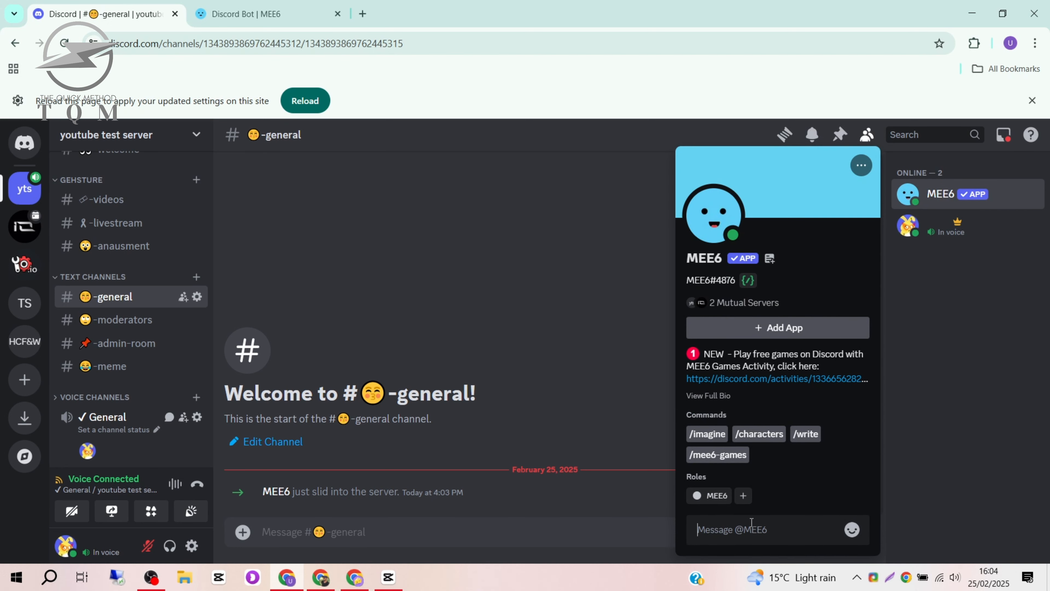
right_click(922, 199)
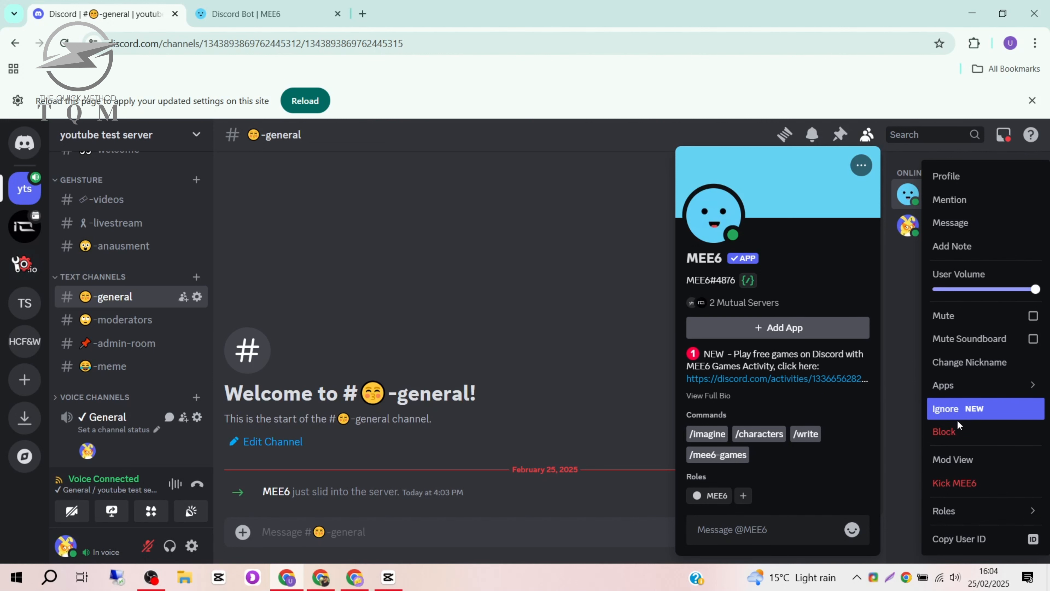
mouse_move(947, 511)
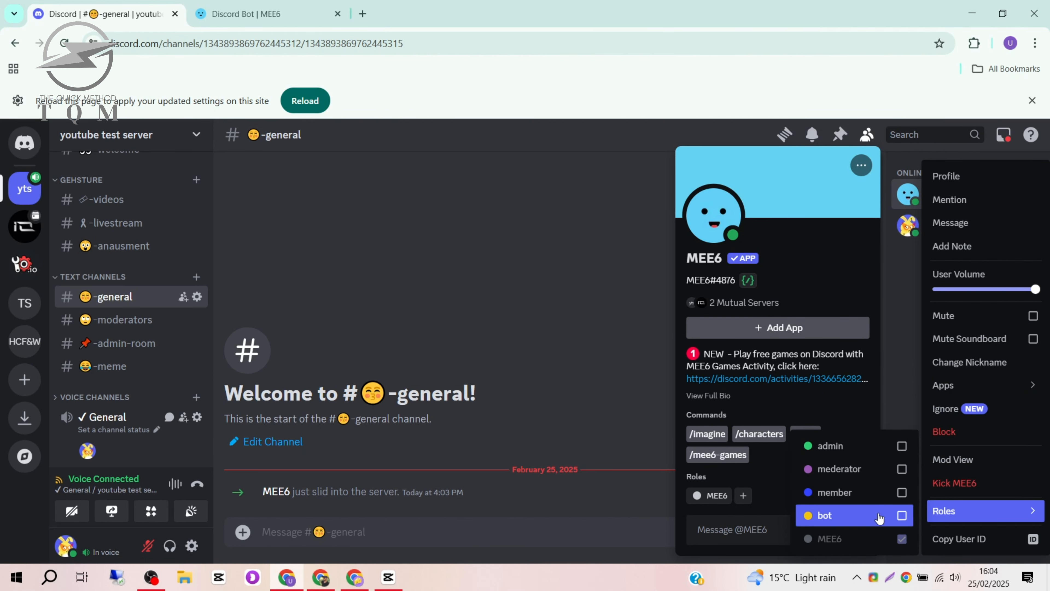
click(903, 515)
click(889, 301)
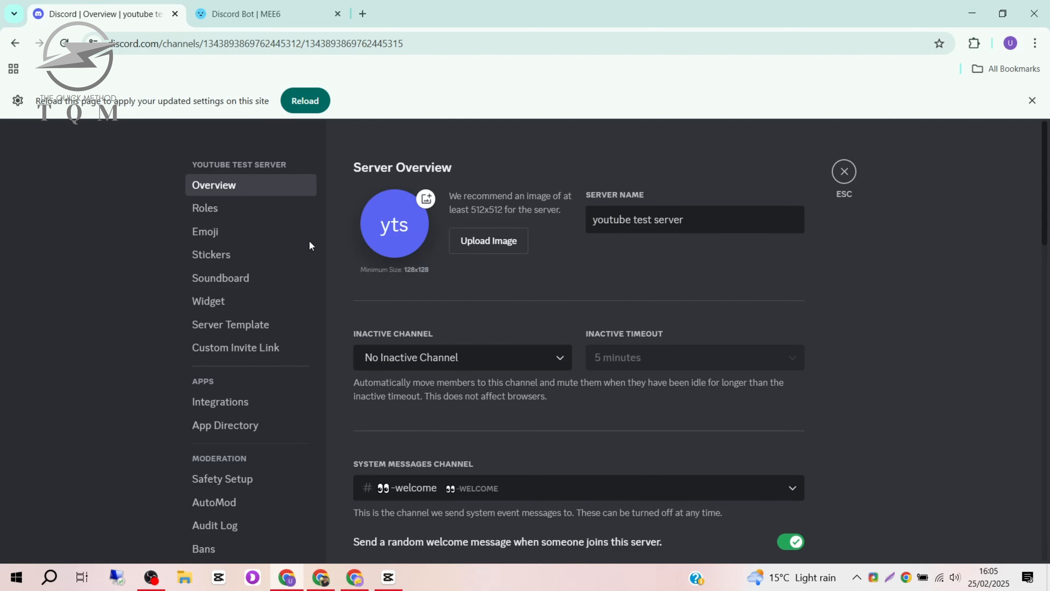
Review the full list of roles and their member assignments in the server settings, and return to the server
click(241, 214)
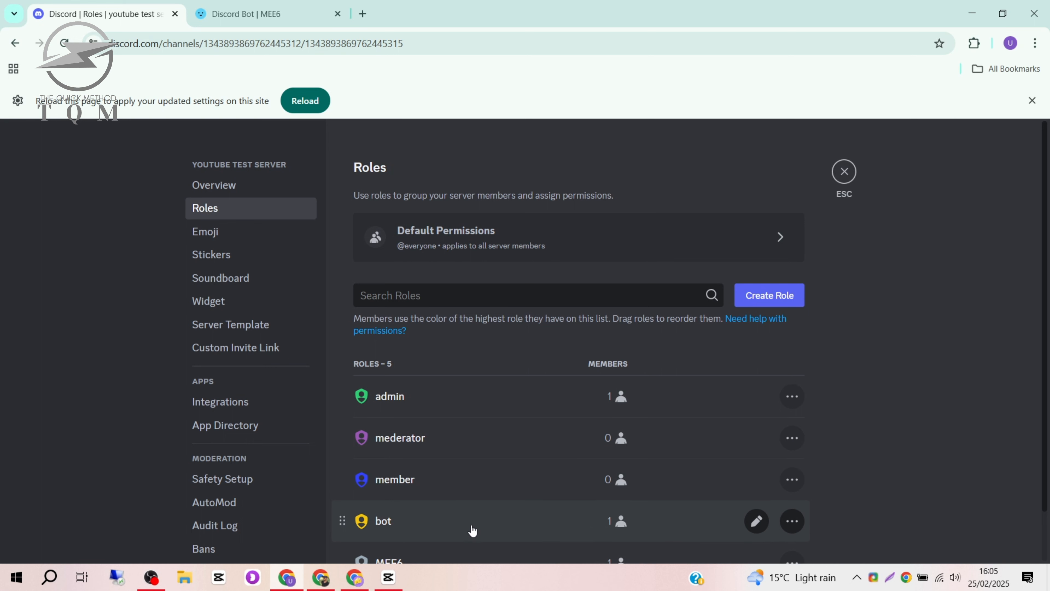
scroll(469, 530, down, 2)
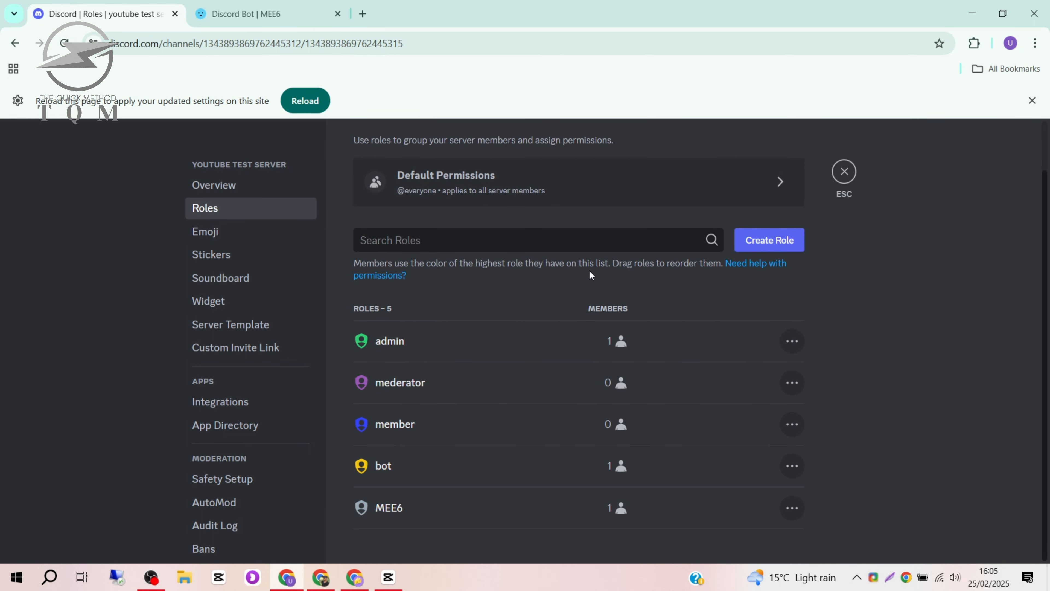
click(847, 186)
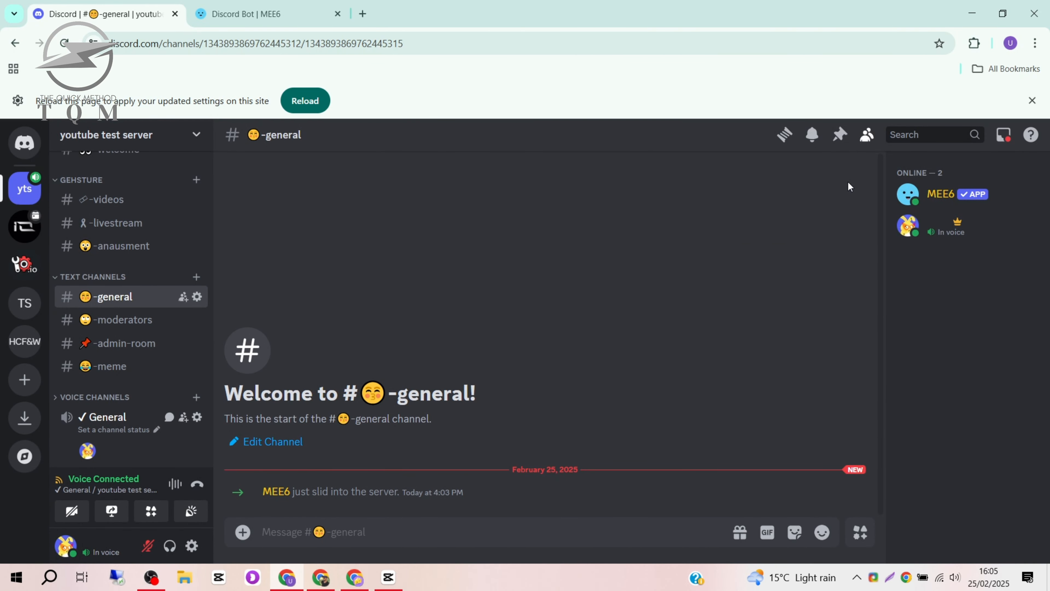
Browse the Essentials plugins on the MEE6 dashboard and view the Welcome & Goodbye activation prompt without enabling the plugin
click(330, 7)
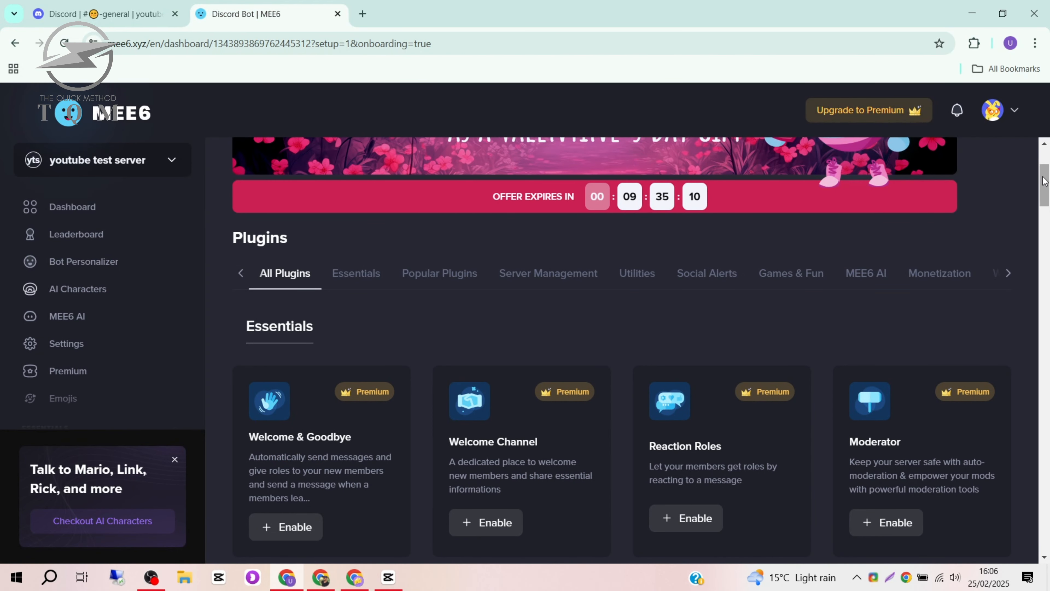
drag(1047, 192, 1048, 210)
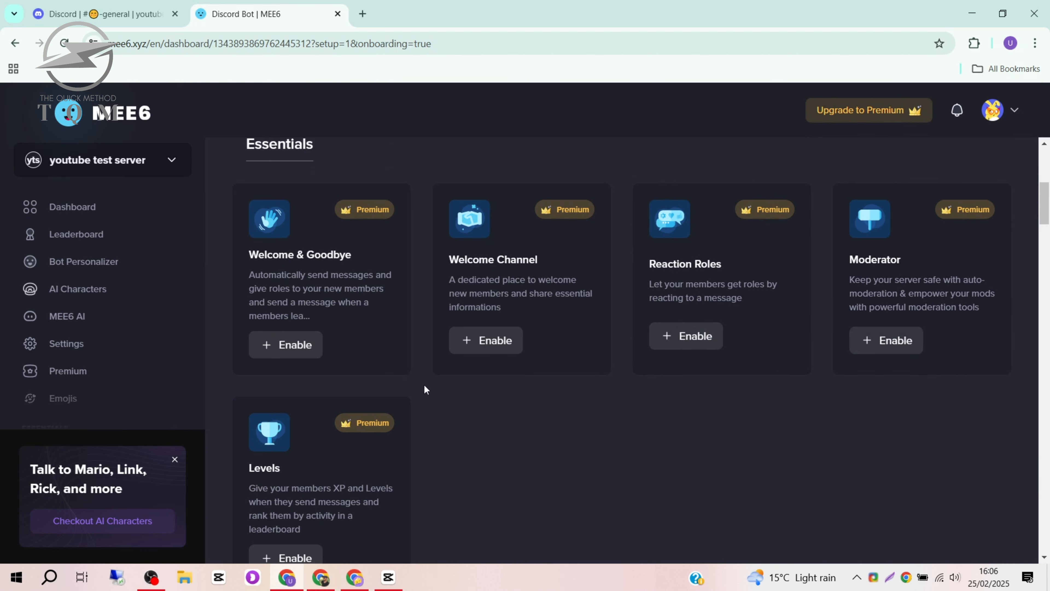
click(86, 212)
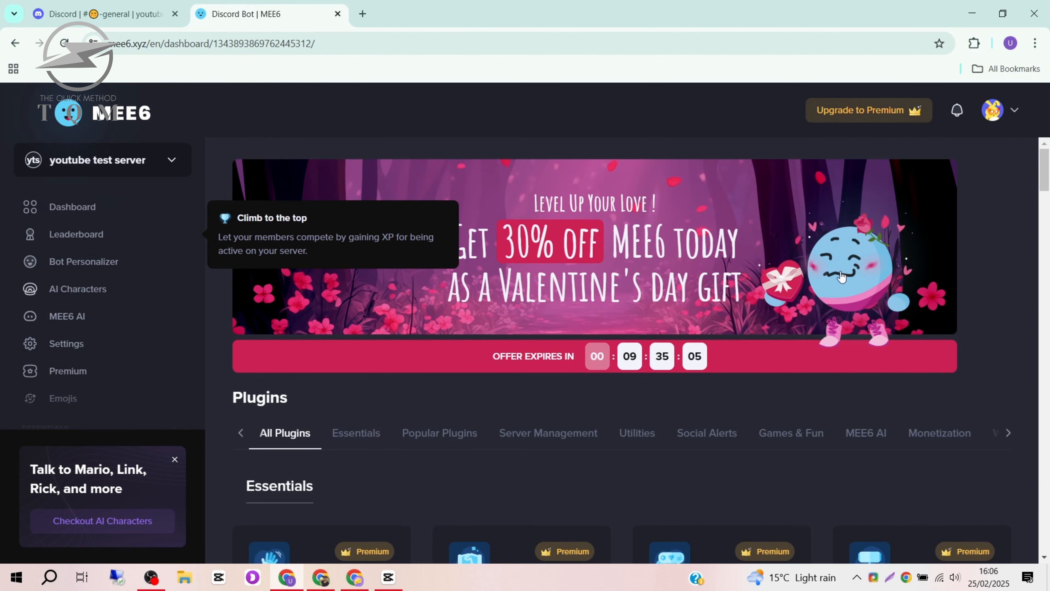
drag(1047, 171, 1049, 213)
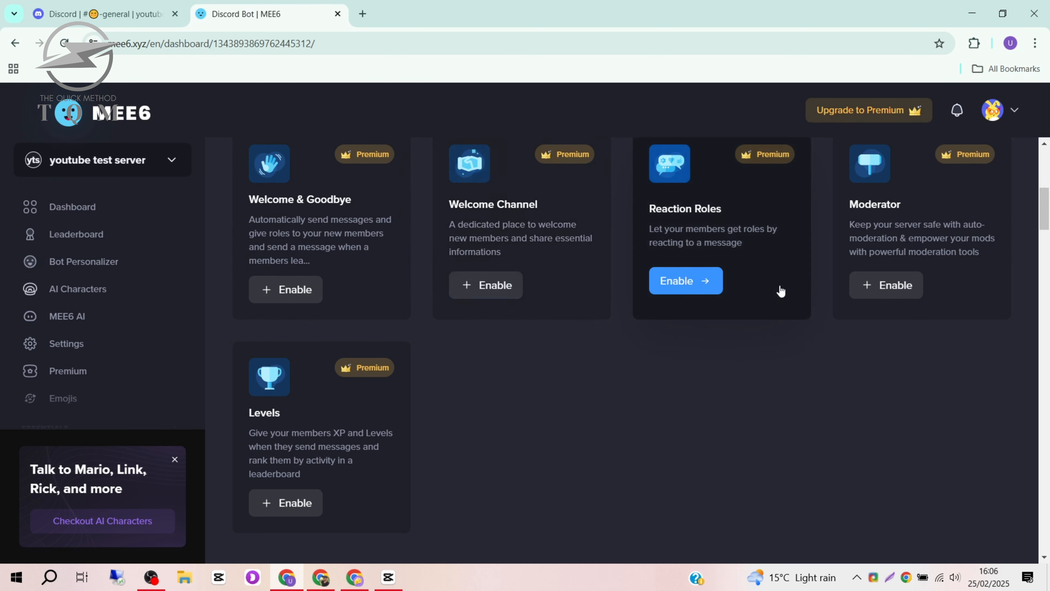
mouse_move(1047, 213)
mouse_down()
mouse_move(1047, 242)
mouse_move(1047, 212)
mouse_up()
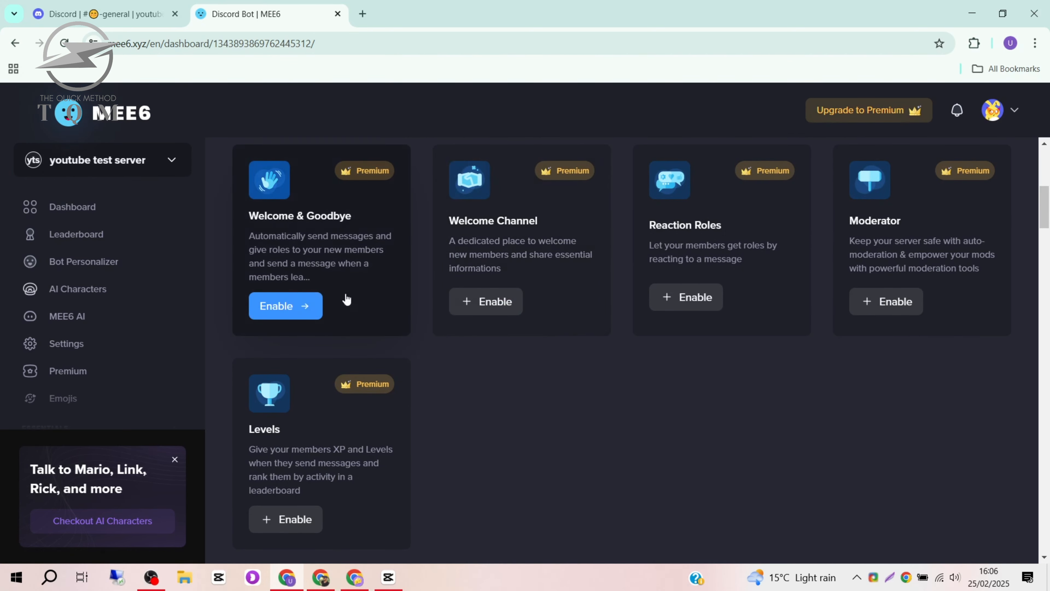
click(308, 308)
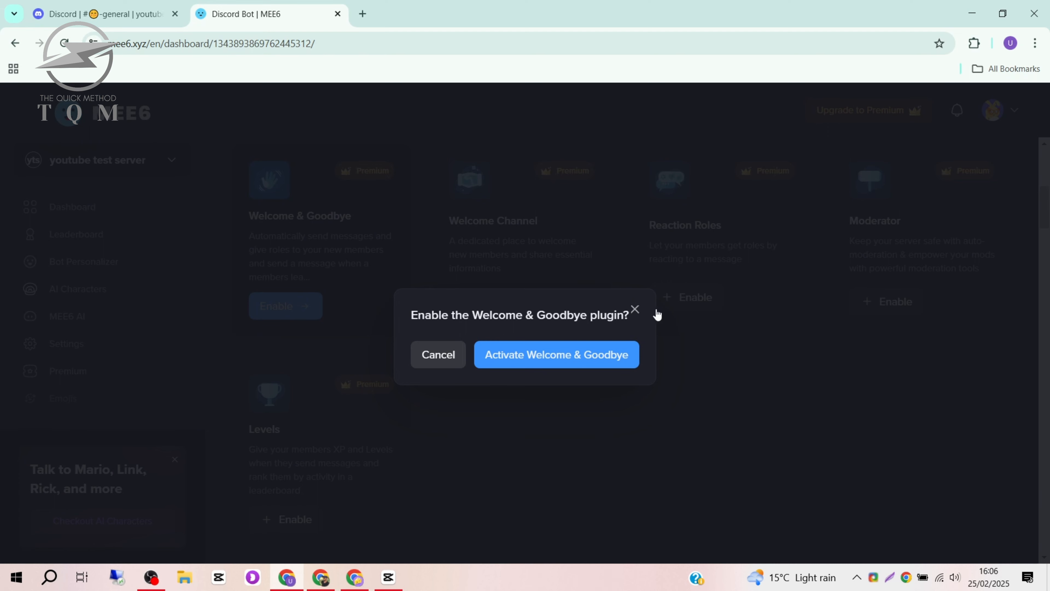
click(632, 310)
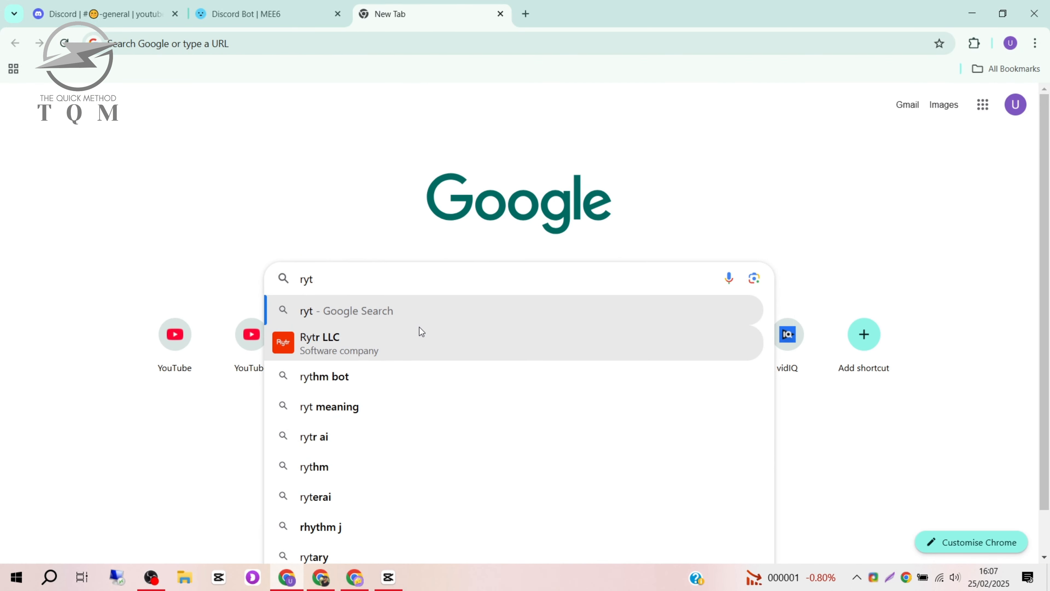
Search Google for "rythm bot", open its Discord Bots page, and follow the invite link for the Rythm bot
text(hm bot)
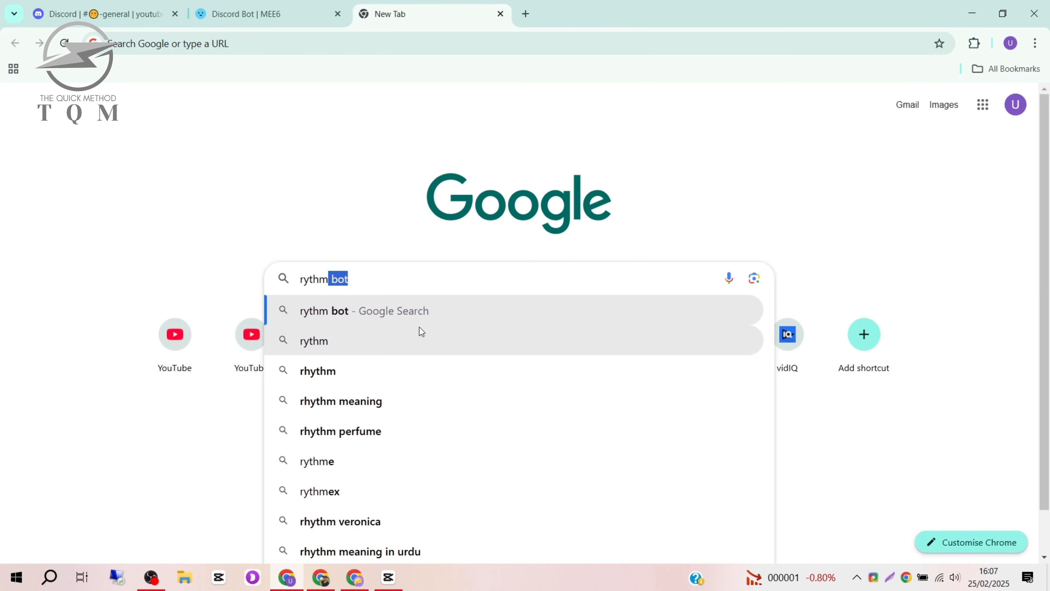
key(Return)
click(199, 474)
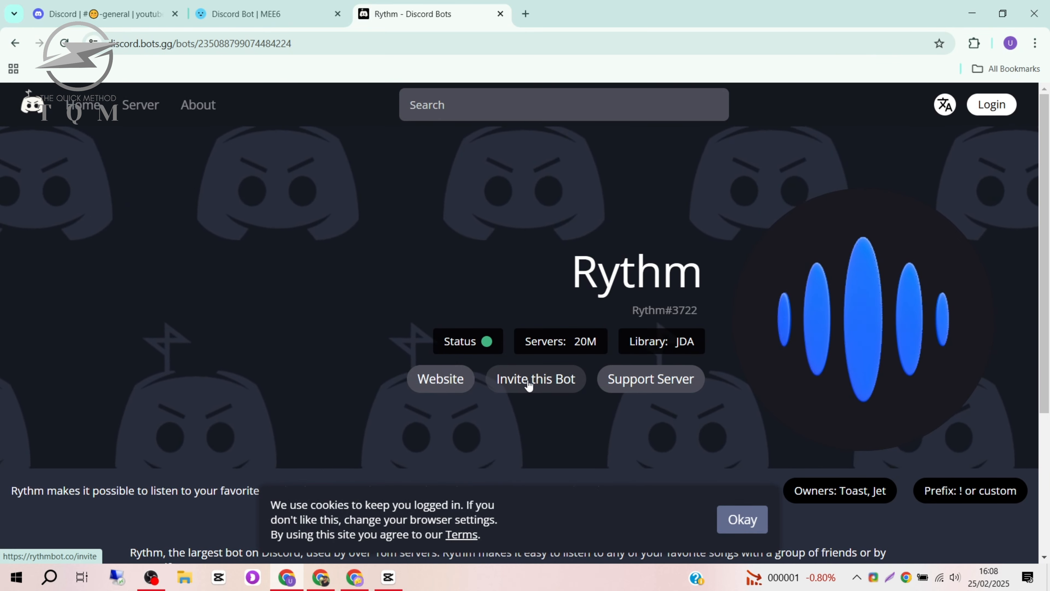
click(529, 384)
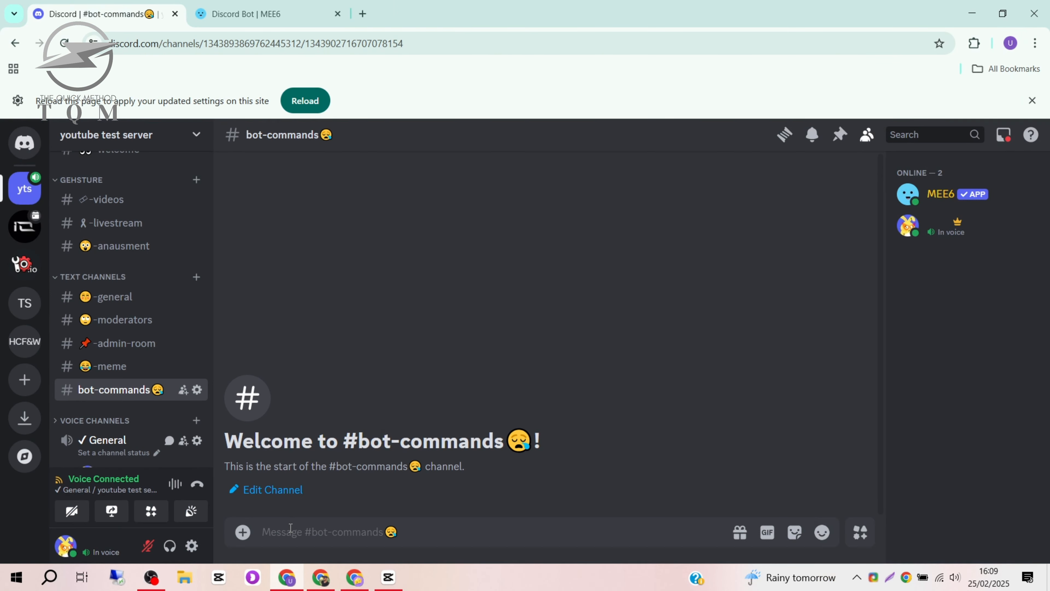
Send the music command "!p problen ian dior" in the bot-commands channel of the Discord server
text(!p)
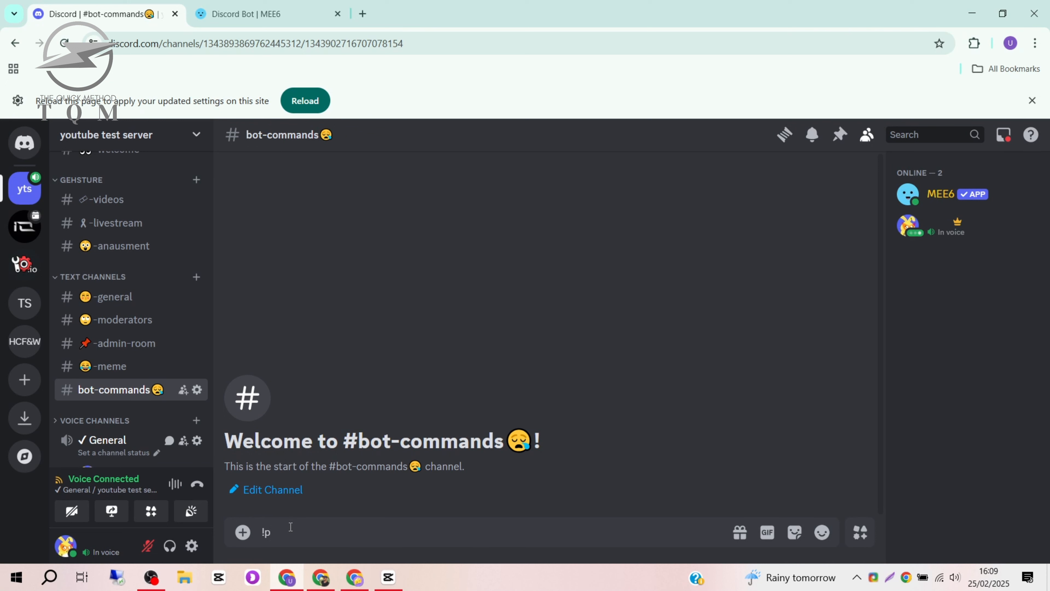
text(problen ian dior)
key(Return)
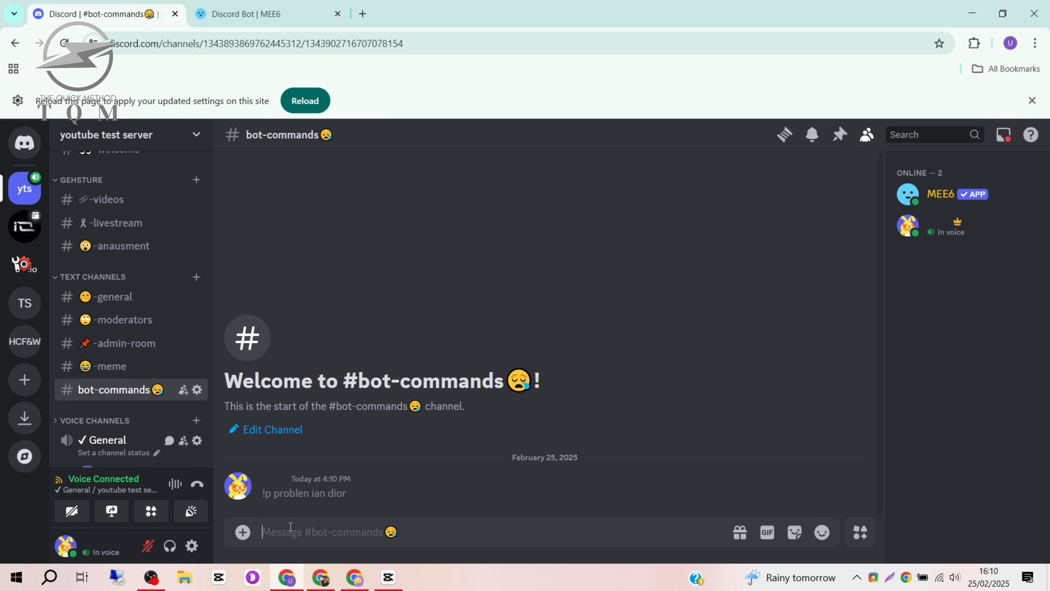